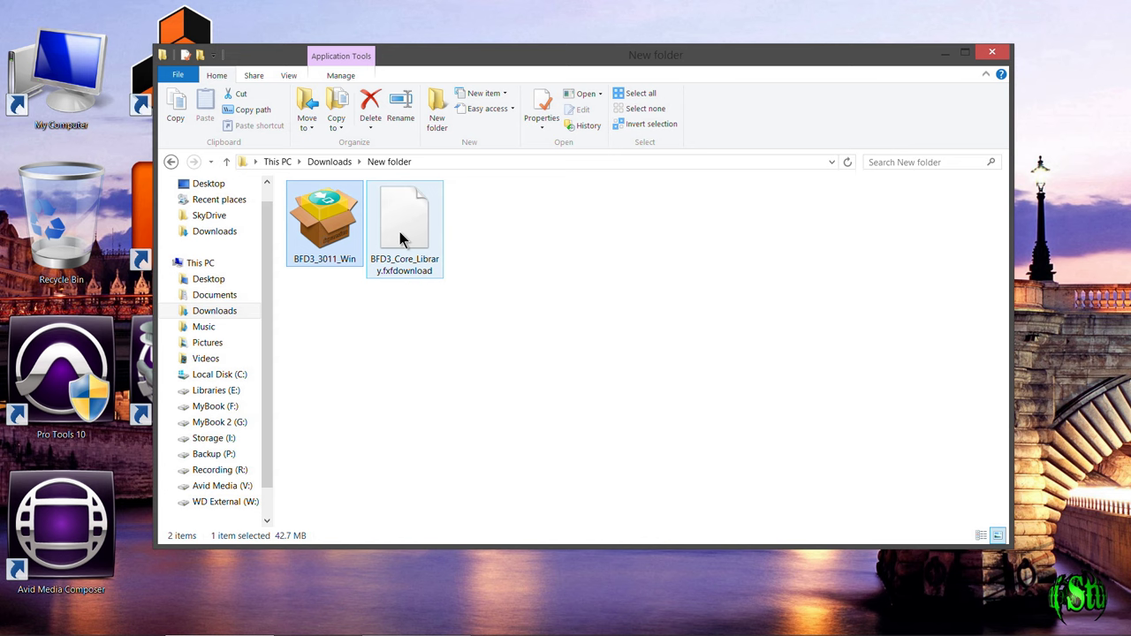
- Launch the BFD3_3011_Win installer, unpack it, and agree to the license conditions
left_click(423, 258)
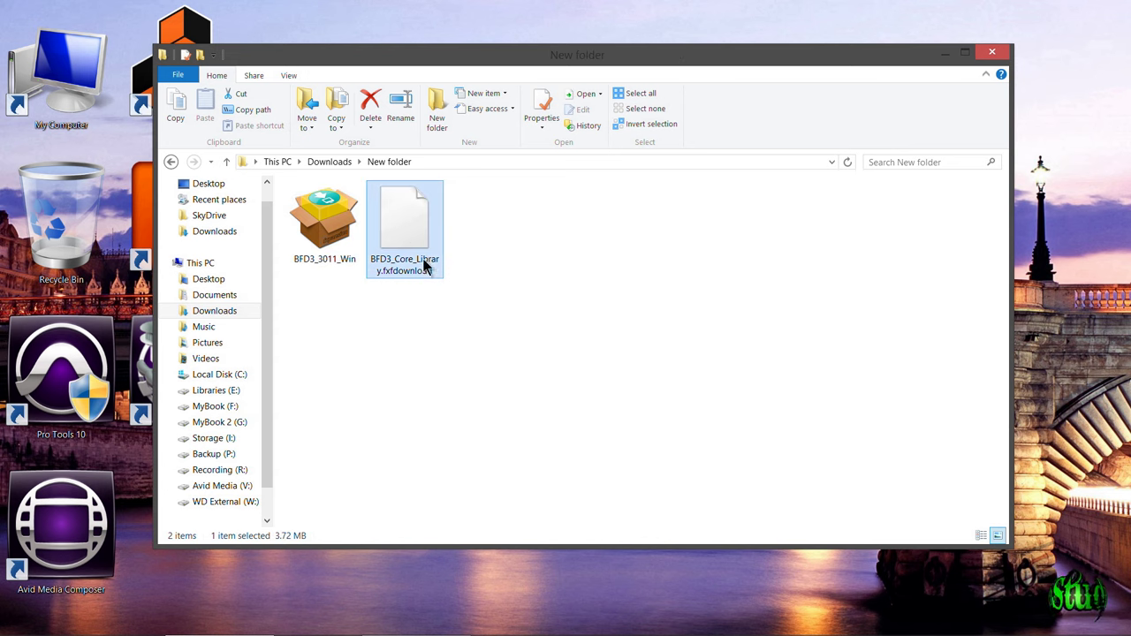
double_click(334, 260)
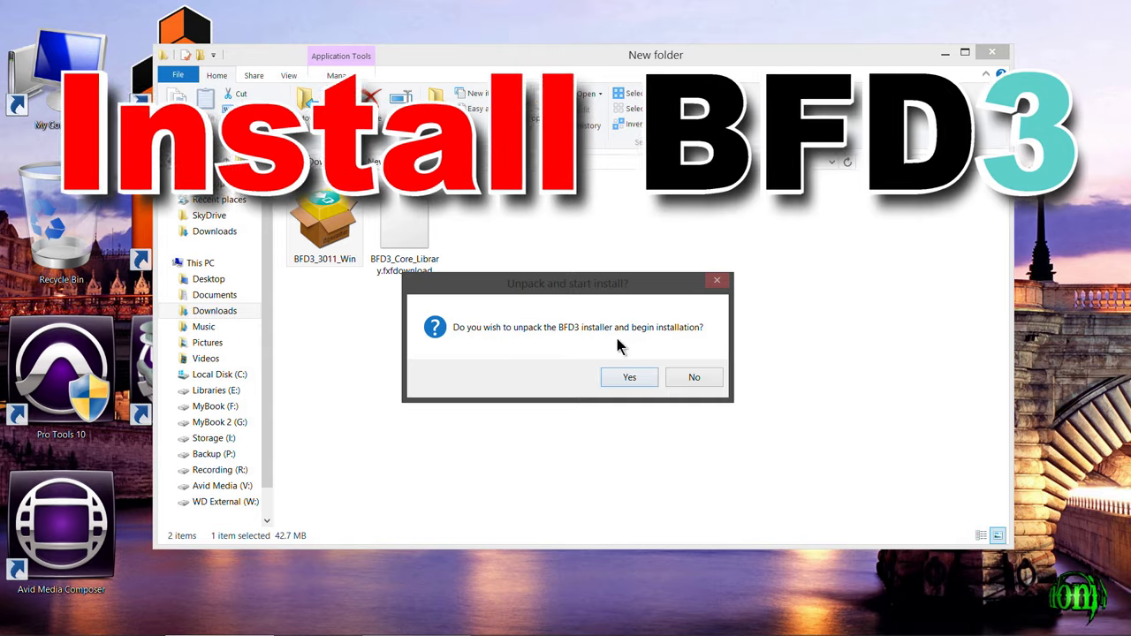
left_click(625, 381)
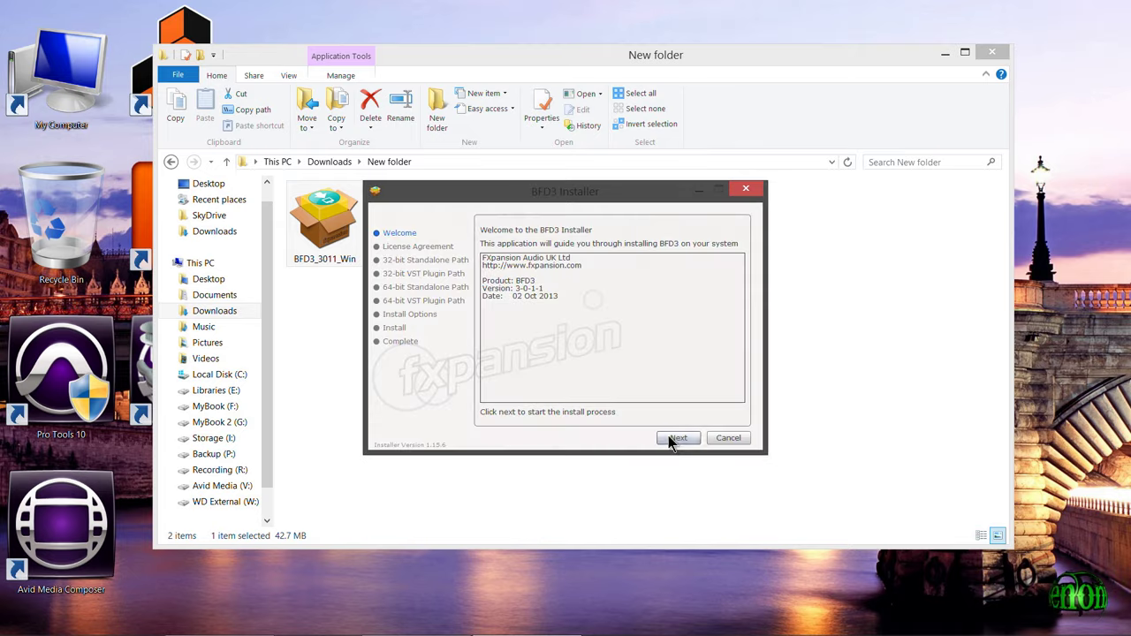
left_click(669, 436)
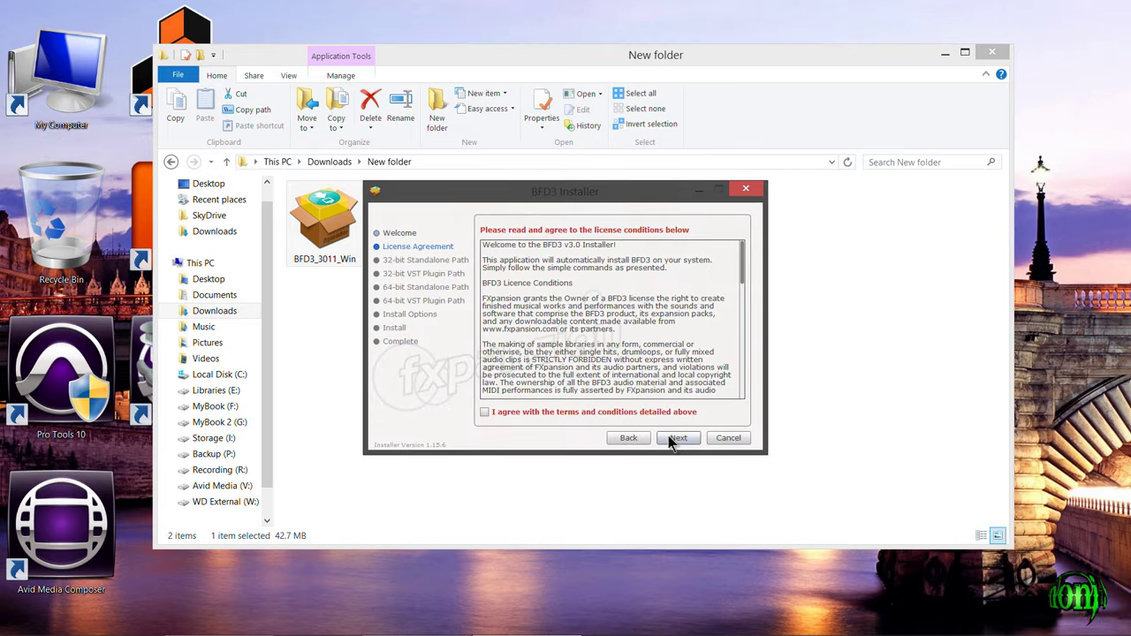
left_click(620, 412)
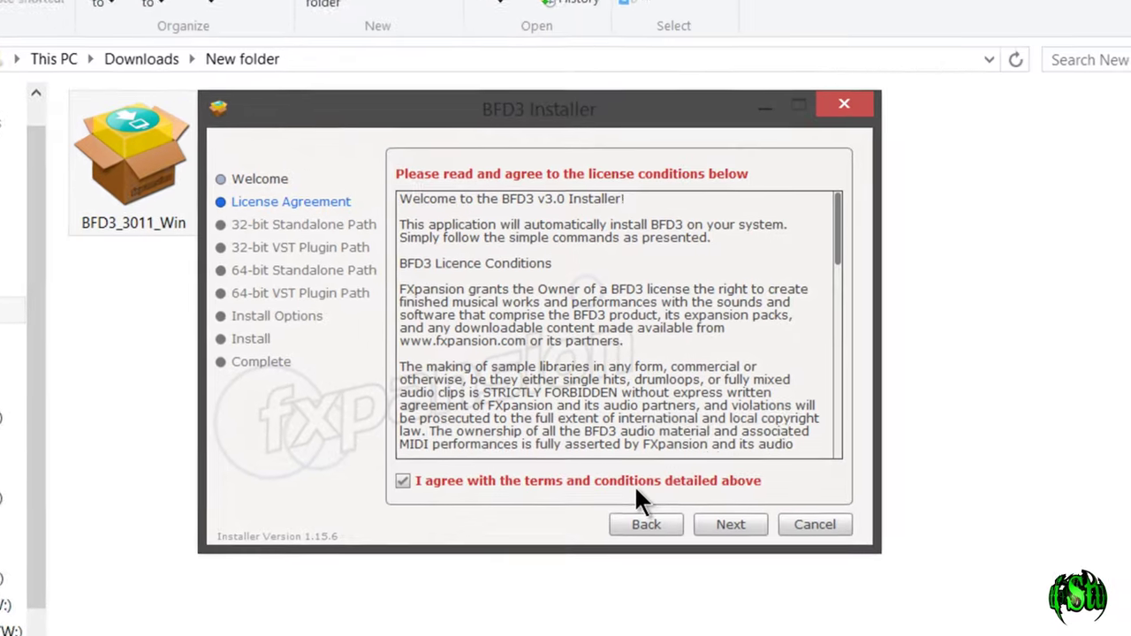
left_click(736, 527)
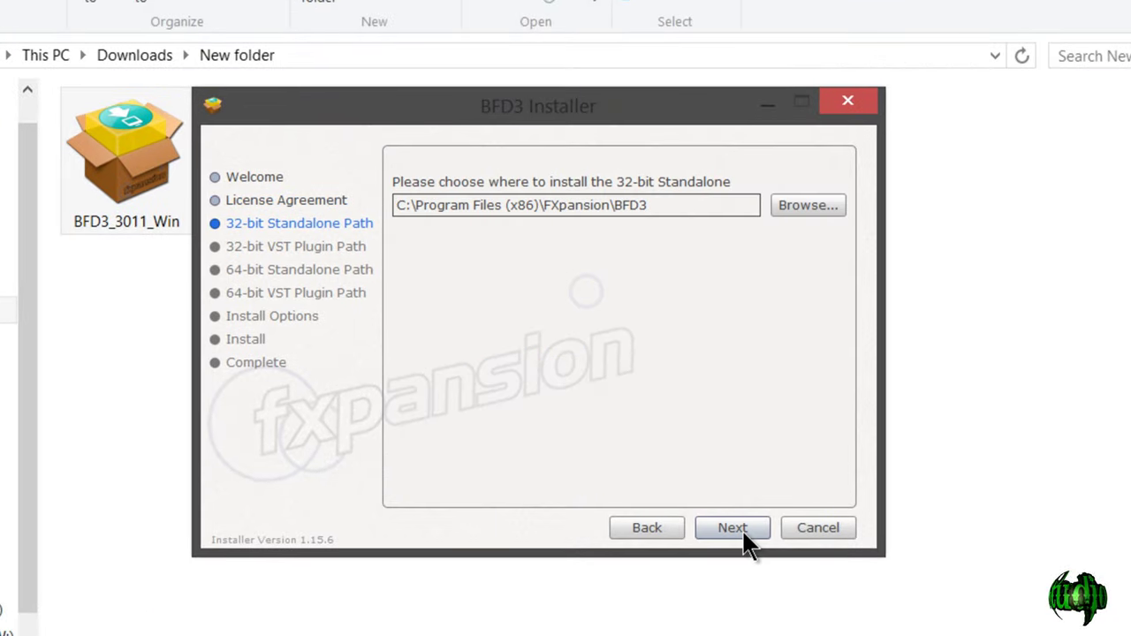
- Accept the default 32-bit and 64-bit standalone and VST plugin install paths, creating the missing BFD3 folders
left_click(720, 535)
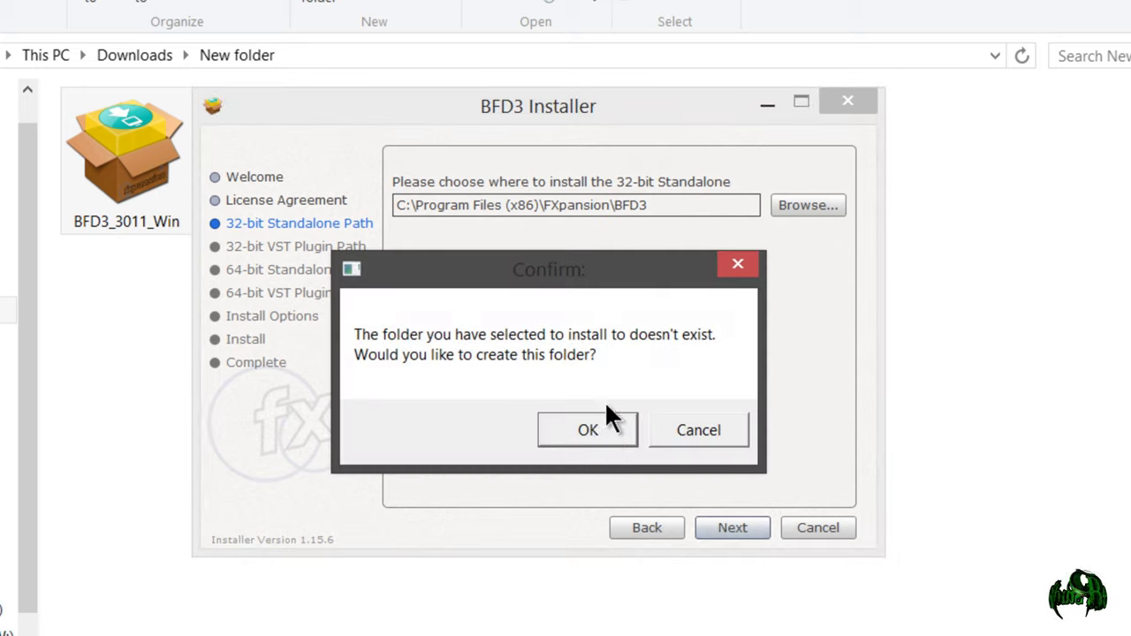
left_click(604, 427)
left_click(732, 528)
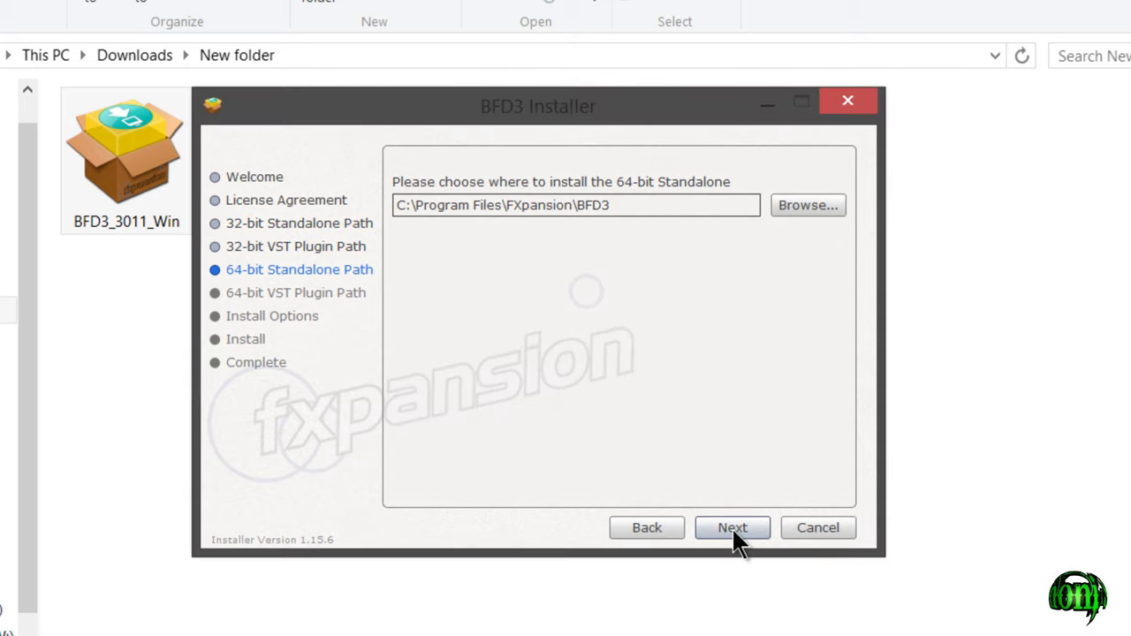
left_click(732, 527)
left_click(588, 430)
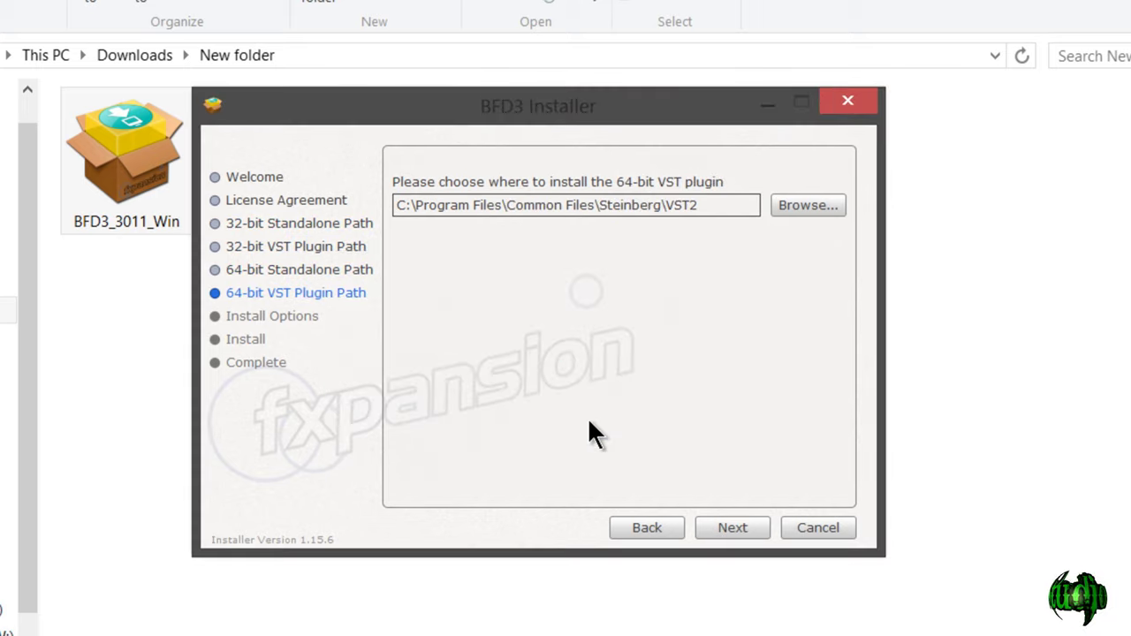
left_click(736, 528)
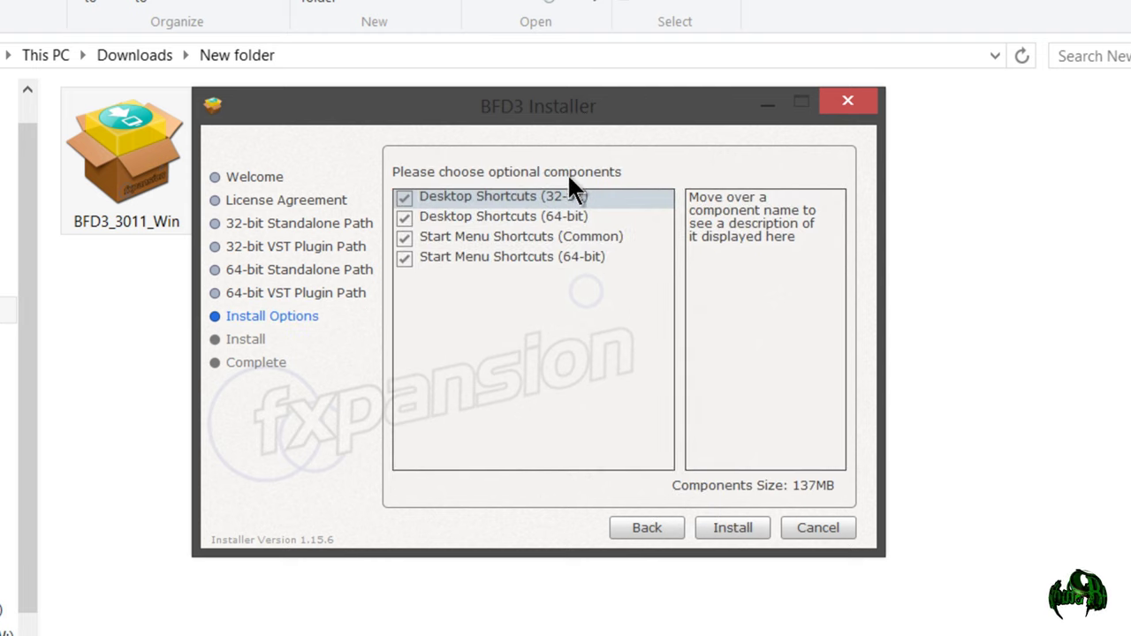
- Install BFD3 without the 32-bit and 64-bit desktop shortcuts and finish the installer
left_click(404, 197)
left_click(404, 217)
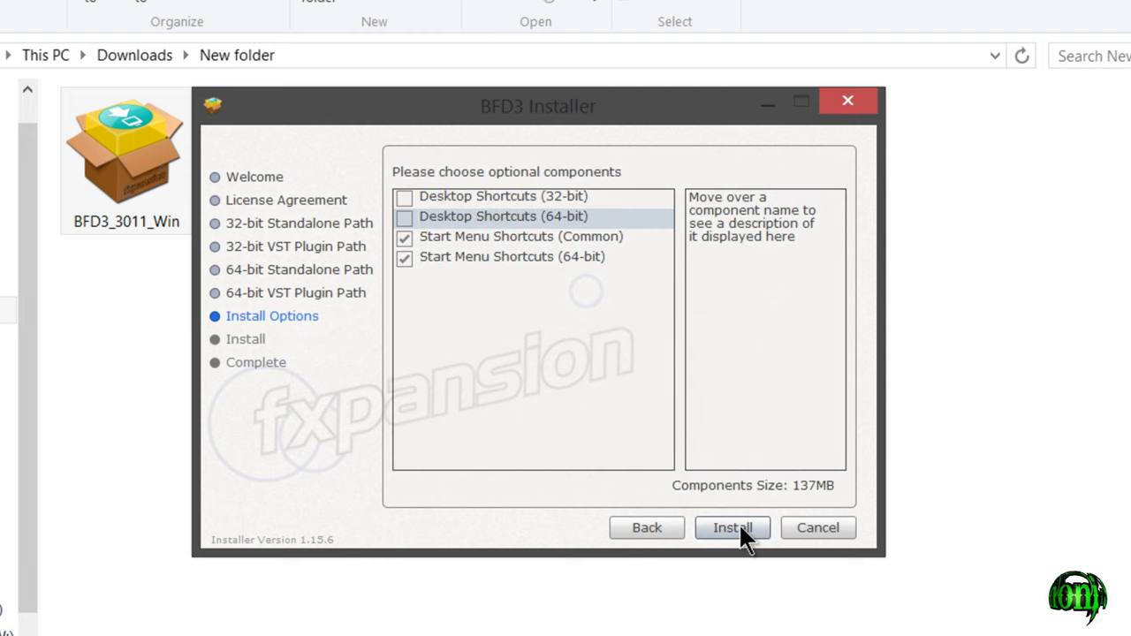
left_click(739, 527)
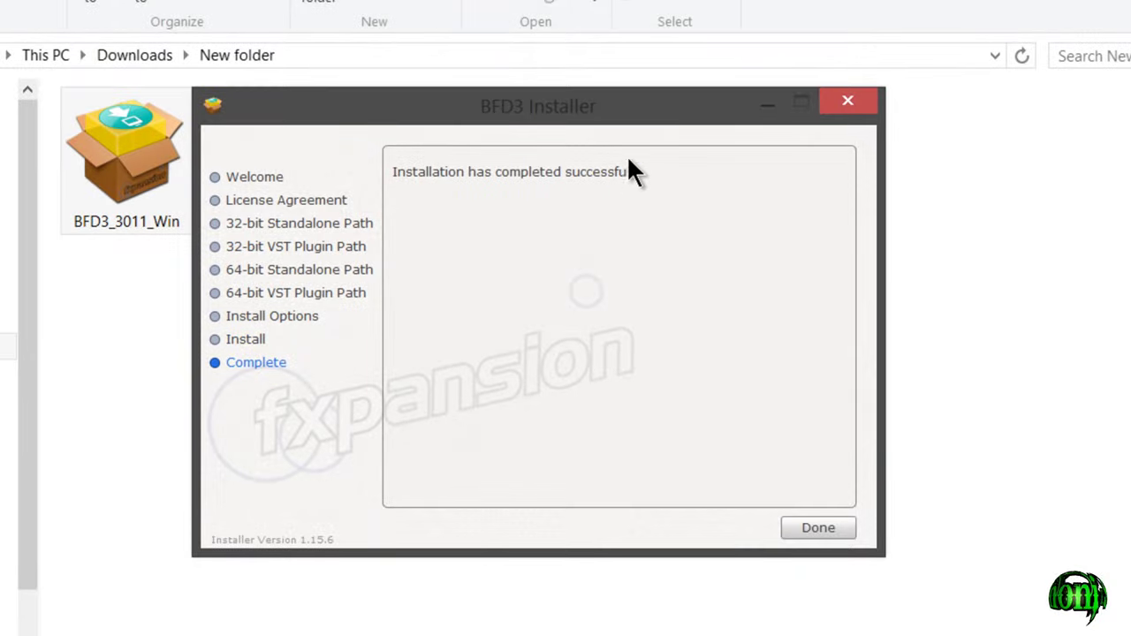
left_click(802, 526)
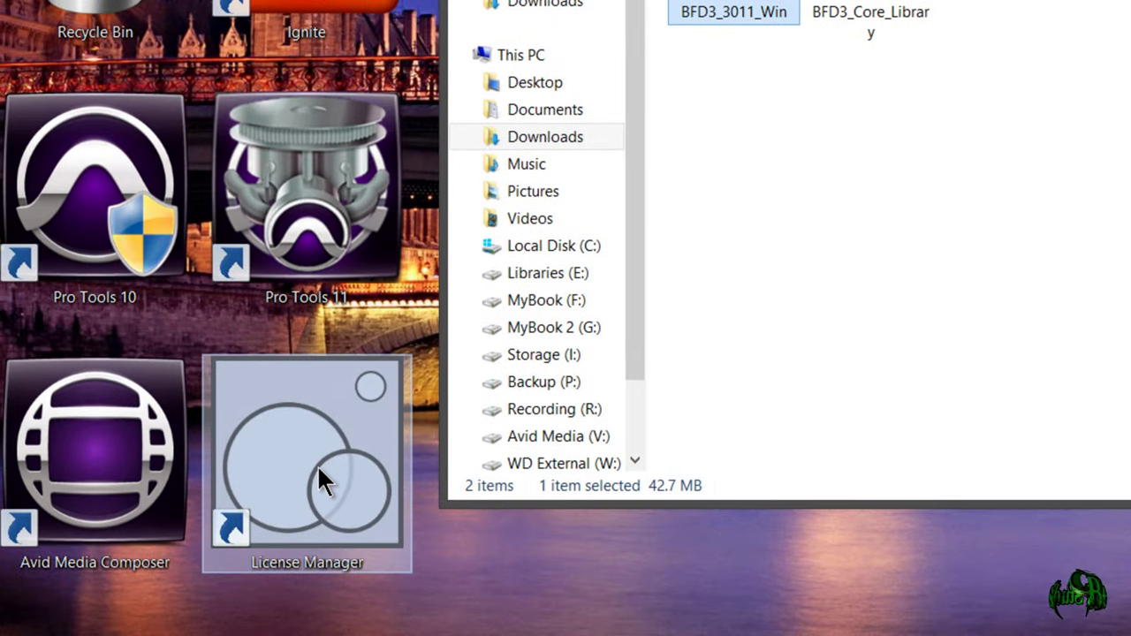
- Switch to License Manager, log in with the account credentials, and authorize BFD 3
double_click(318, 466)
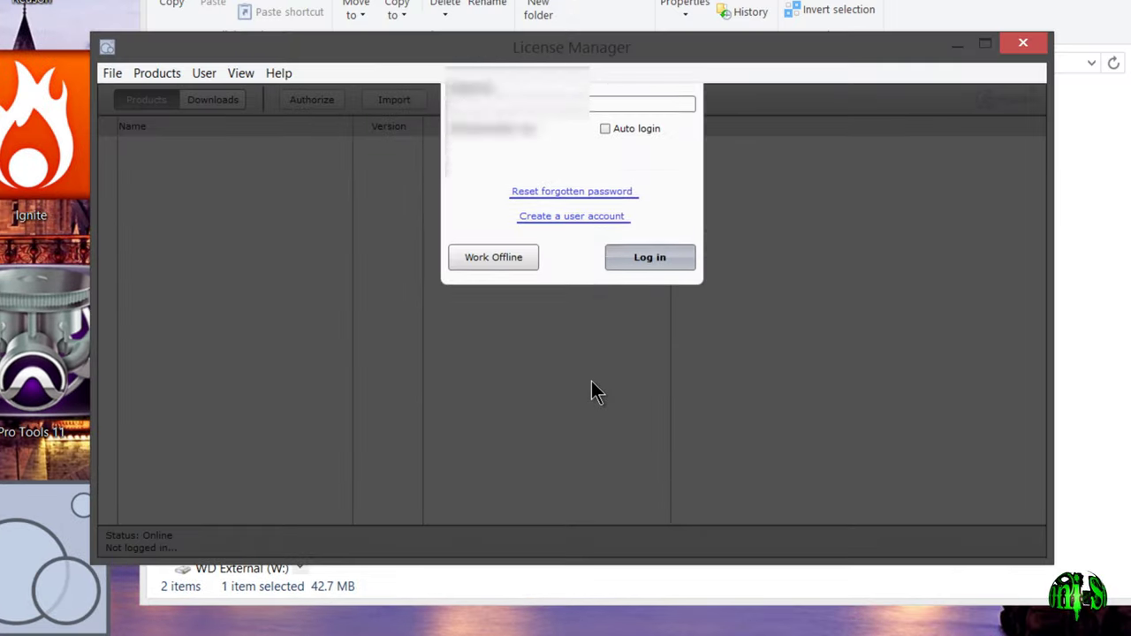
left_click(647, 356)
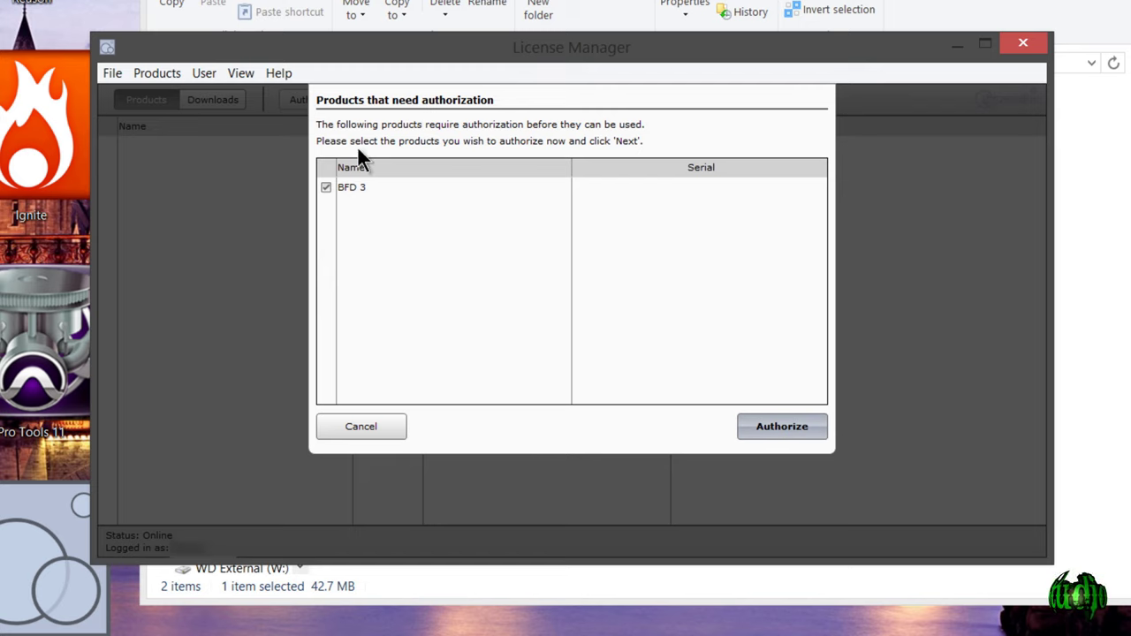
left_click(756, 424)
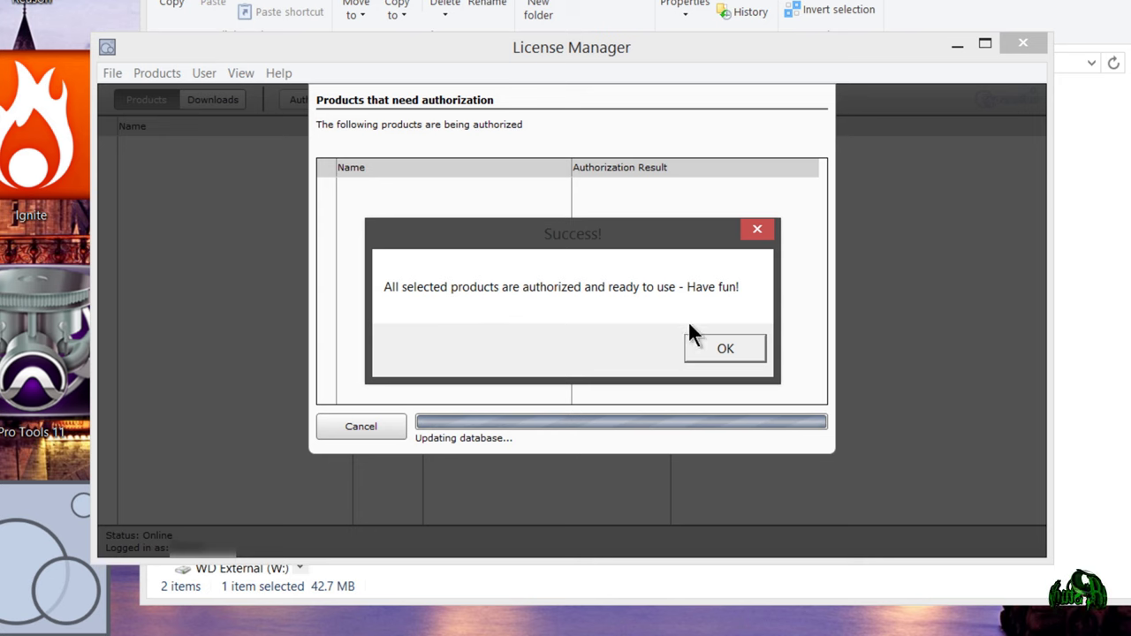
left_click(714, 350)
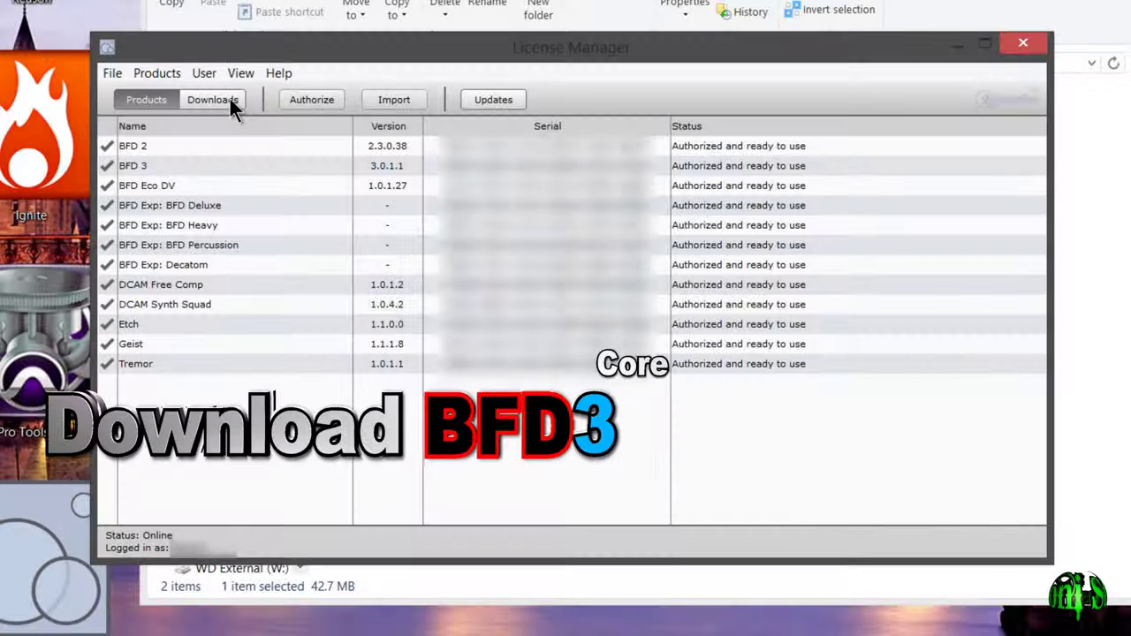
- Check the download list and the list of authorized products, and close License Manager
left_click(212, 100)
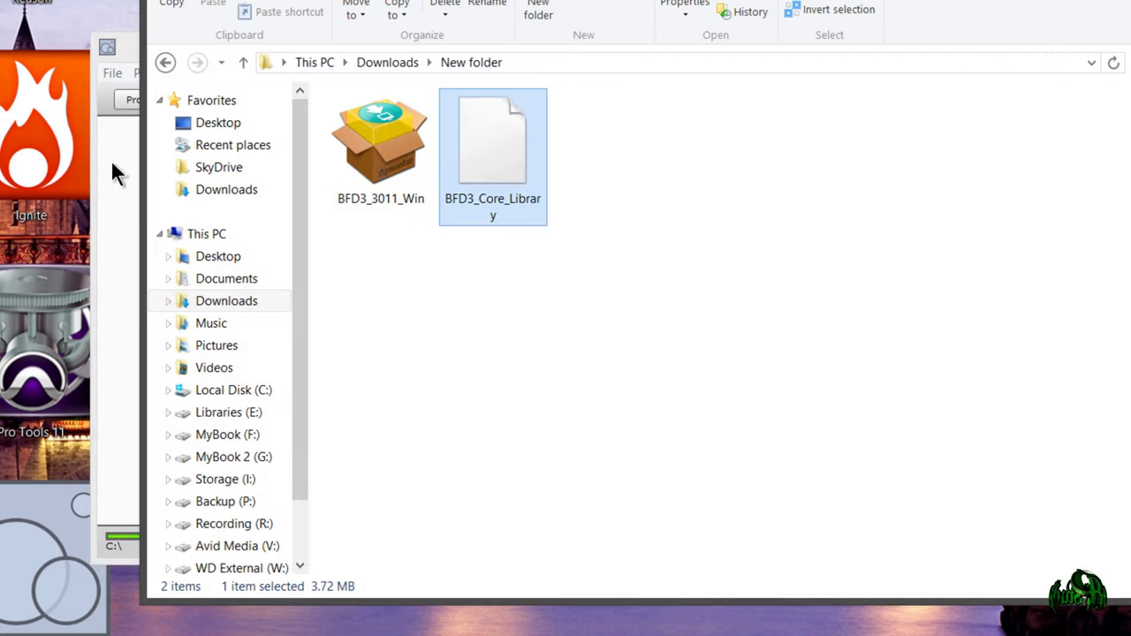
left_click(125, 46)
left_click(142, 98)
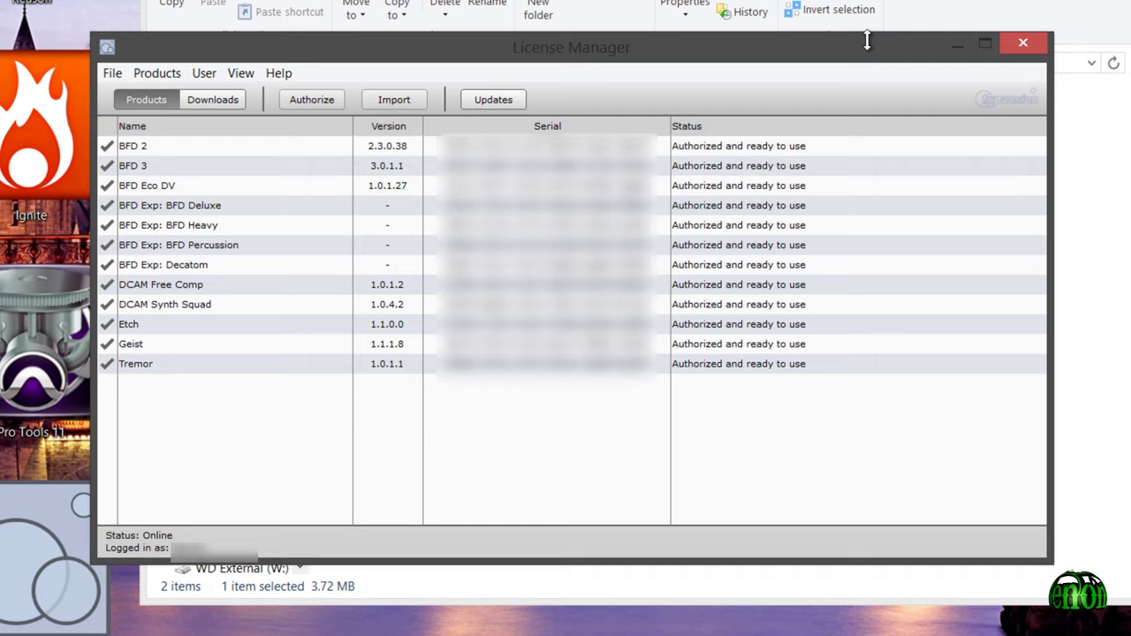
left_click(1015, 54)
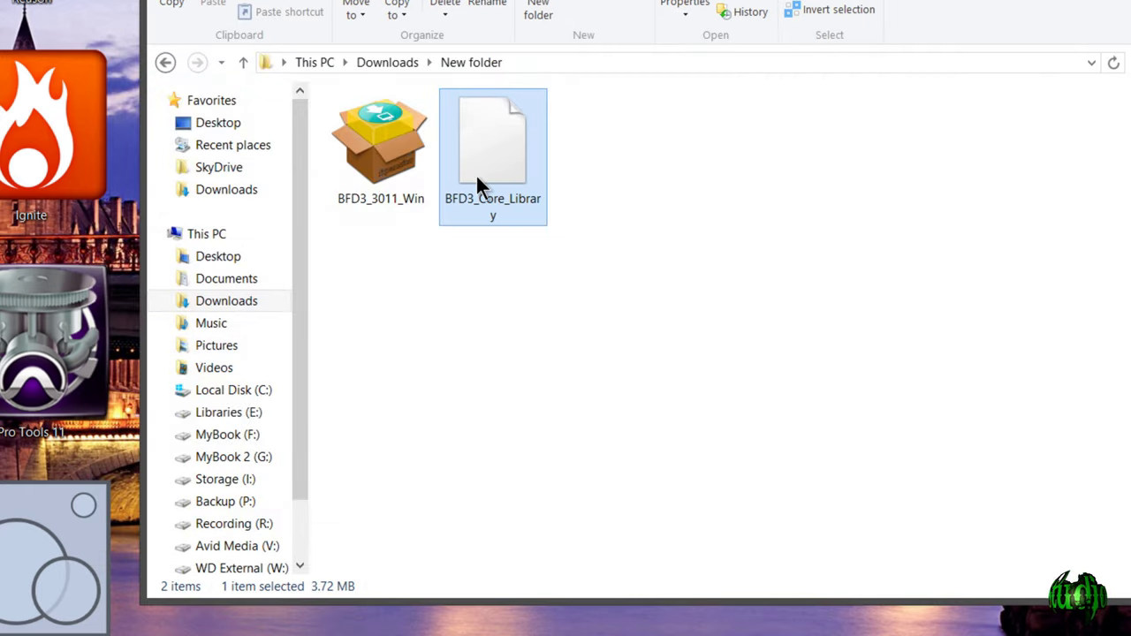
- Load the BFD3_Core_Library download file into License Manager, log in, and show its download progress
double_click(478, 181)
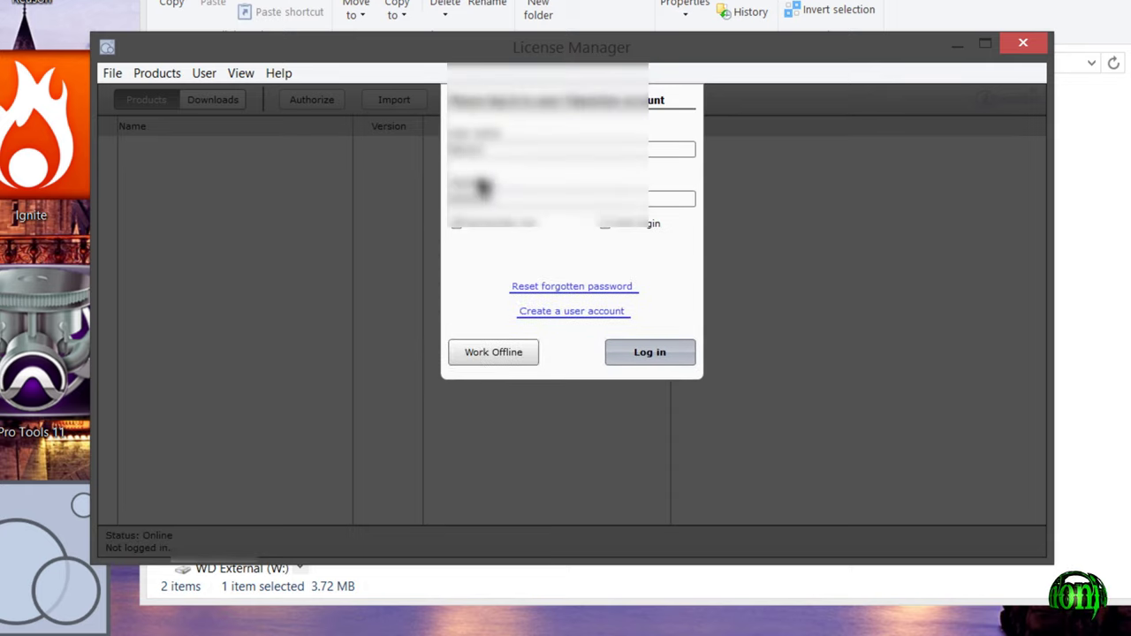
left_click(671, 353)
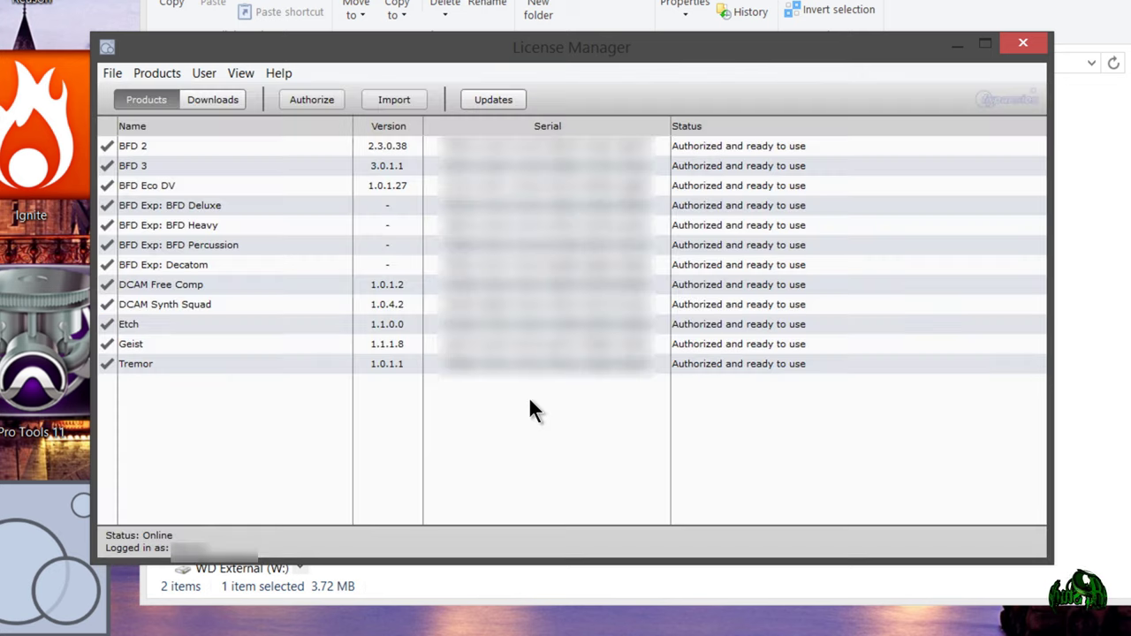
left_click(224, 102)
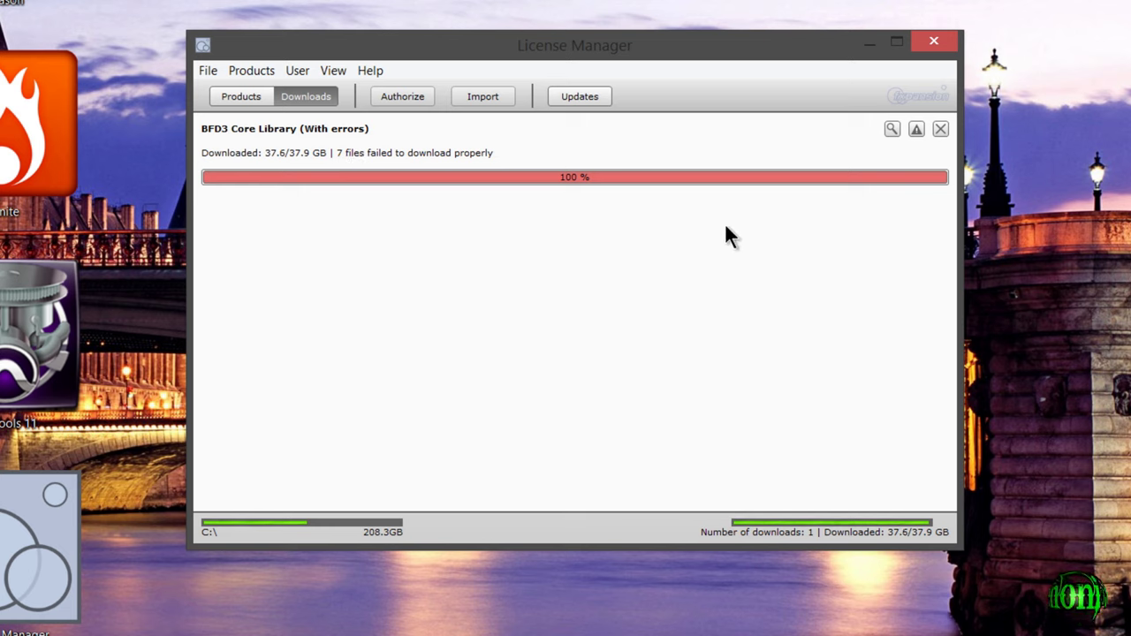
- Examine the BFD3_Core_Library-Errors log, declining the technical support page, and close the log and License Manager
left_click(915, 132)
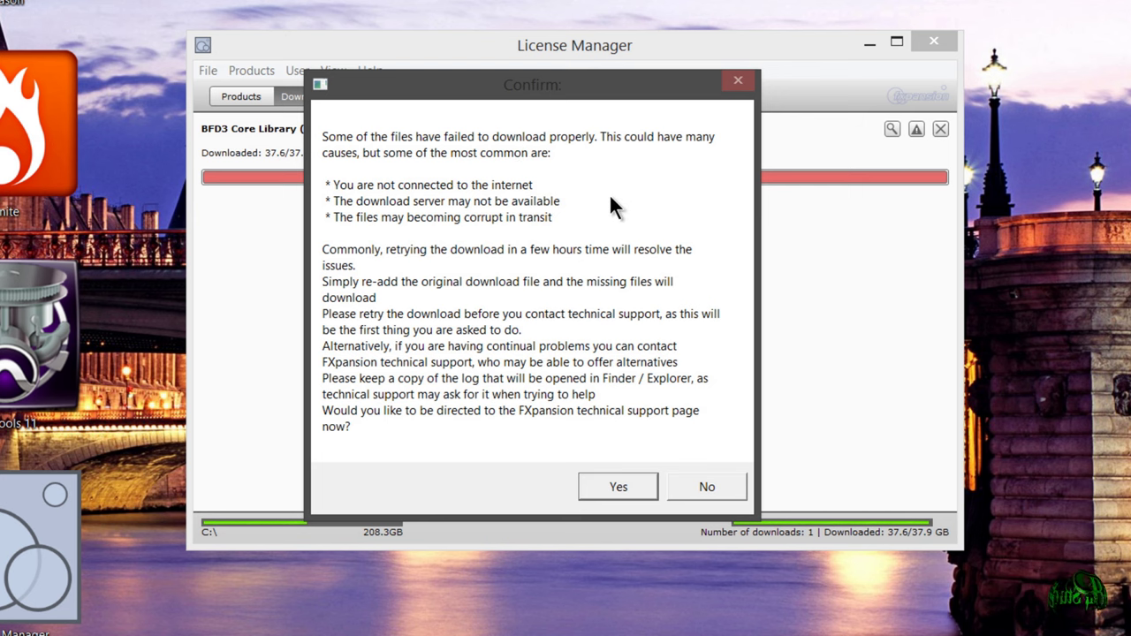
left_click(707, 487)
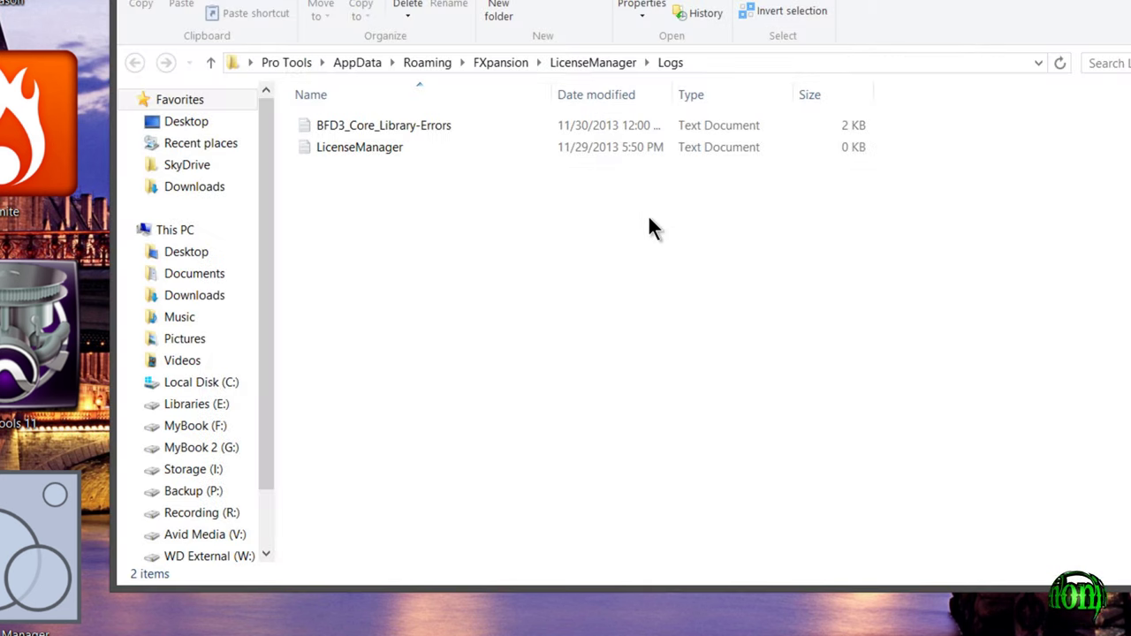
double_click(433, 125)
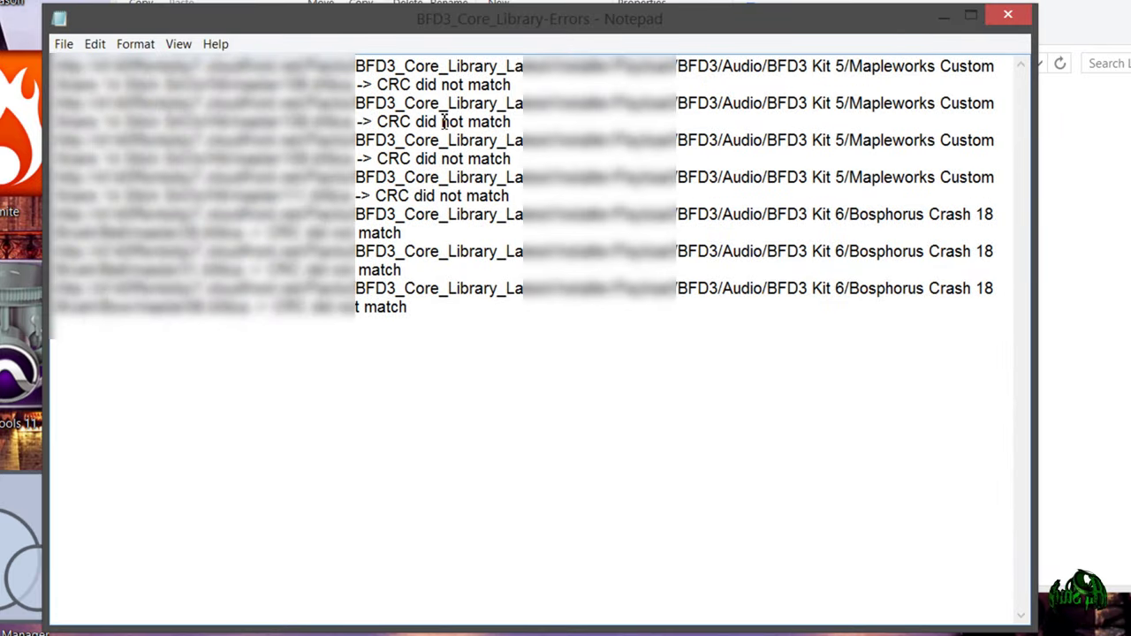
left_click(1008, 14)
left_click(930, 42)
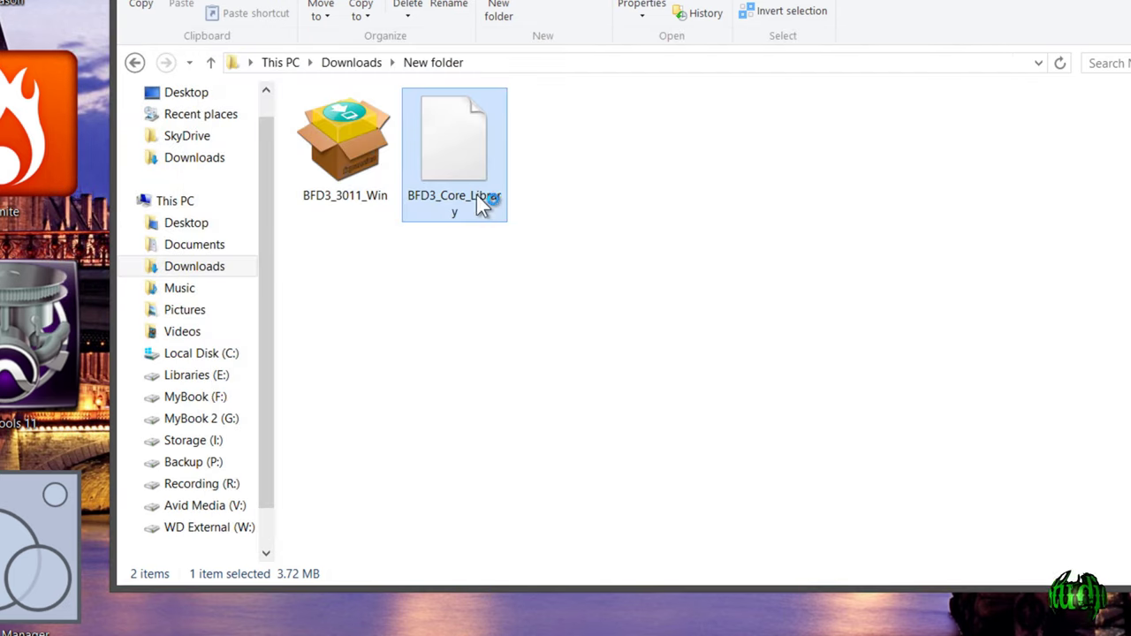
- Reload the BFD3_Core_Library download file to fetch the missing files, logging in again and showing the downloads
double_click(476, 195)
left_click(604, 345)
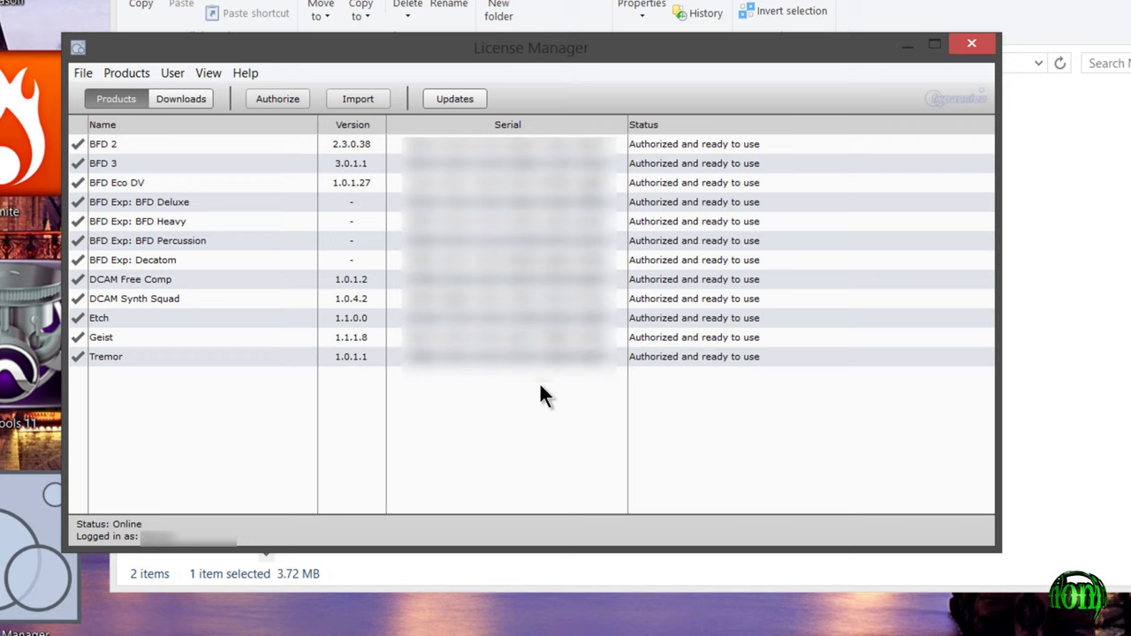
left_click(178, 98)
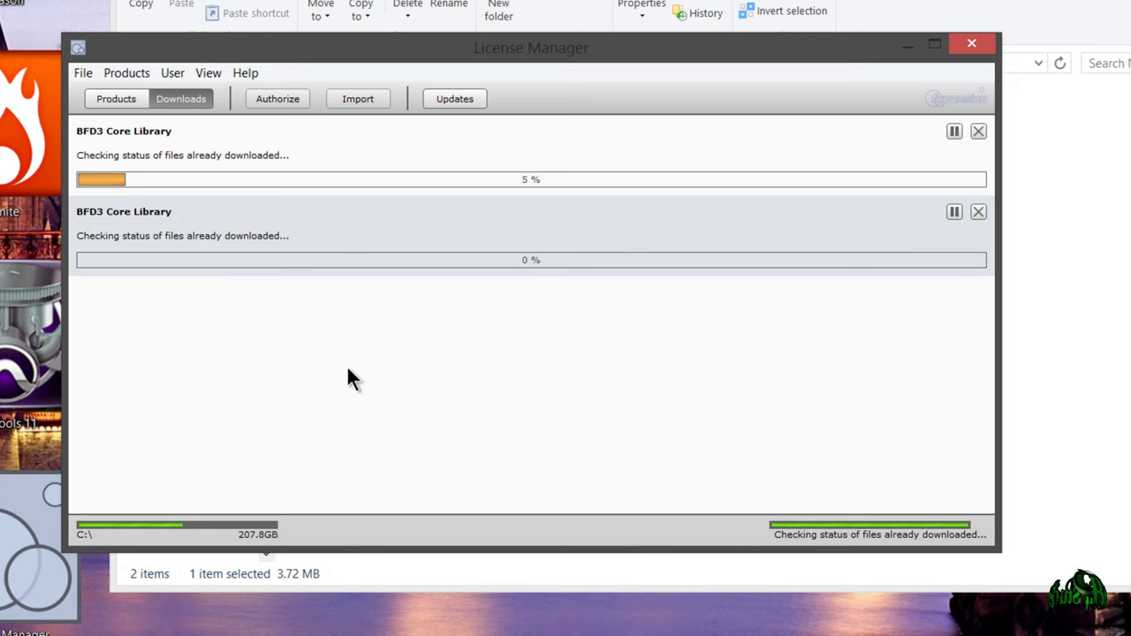
- Remove the duplicate second BFD3 Core Library download while keeping the data already downloaded
left_click(979, 213)
left_click(601, 350)
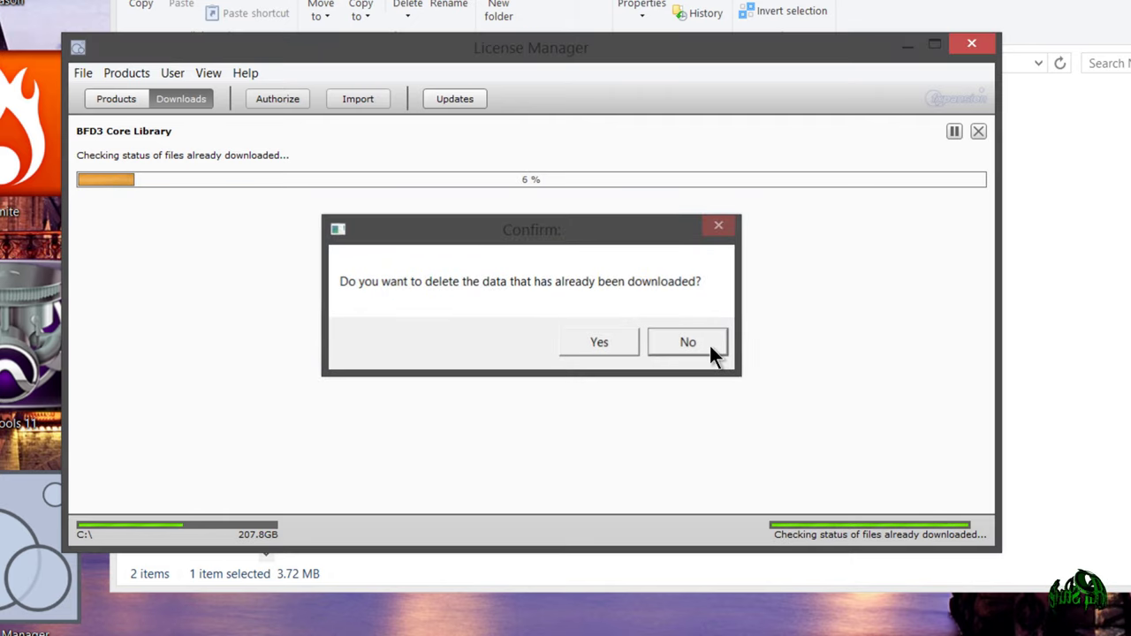
left_click(710, 346)
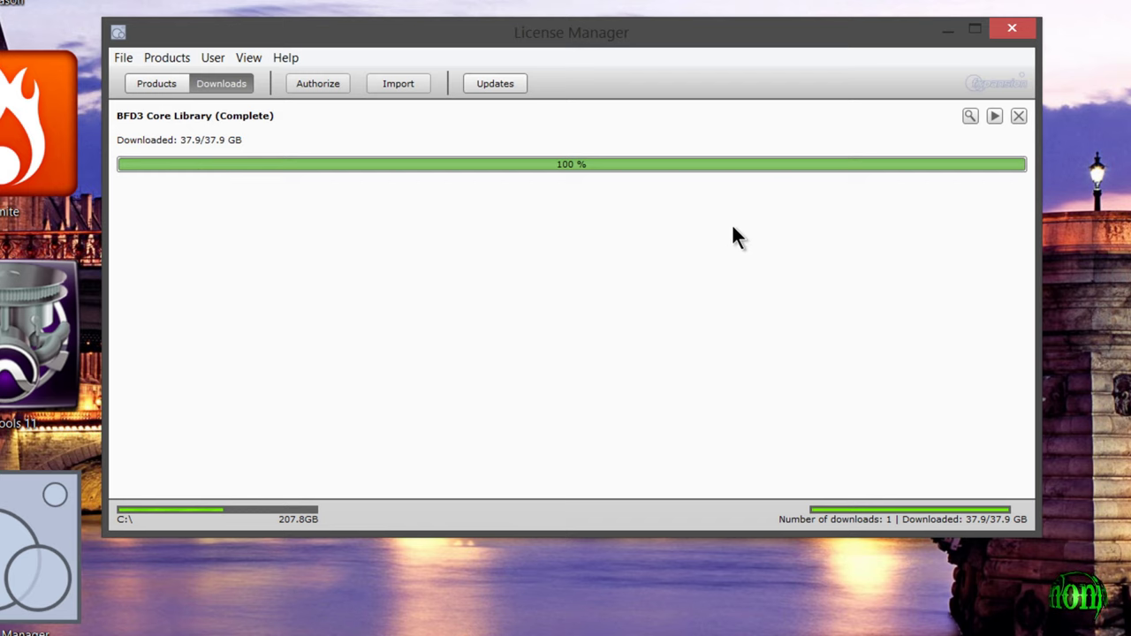
- Open the License Manager options
left_click(169, 57)
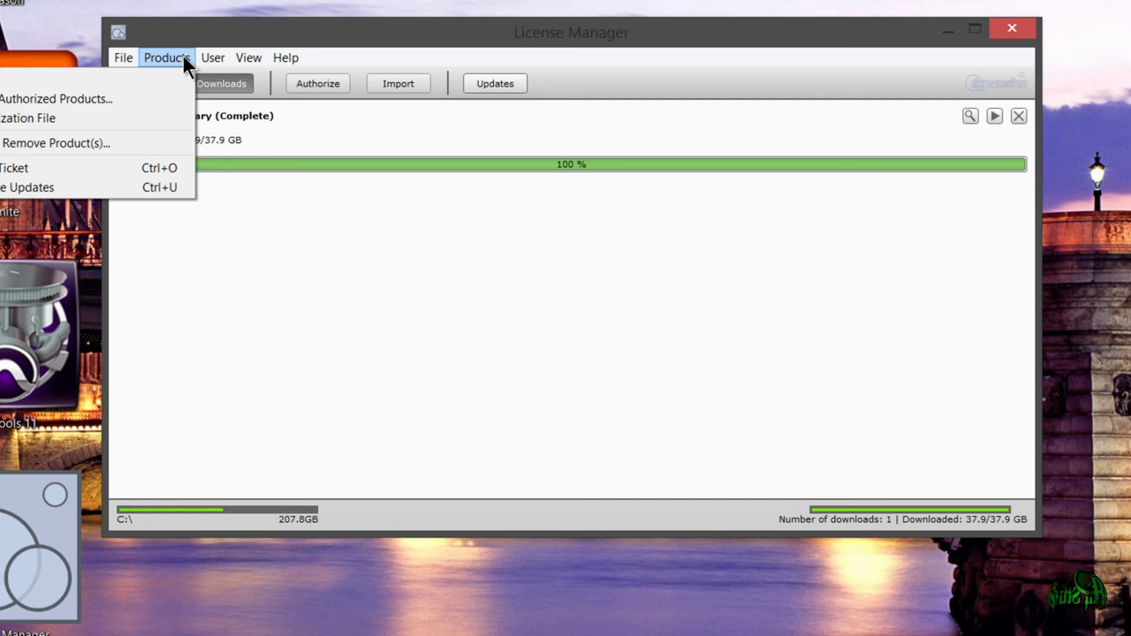
mouse_move(133, 57)
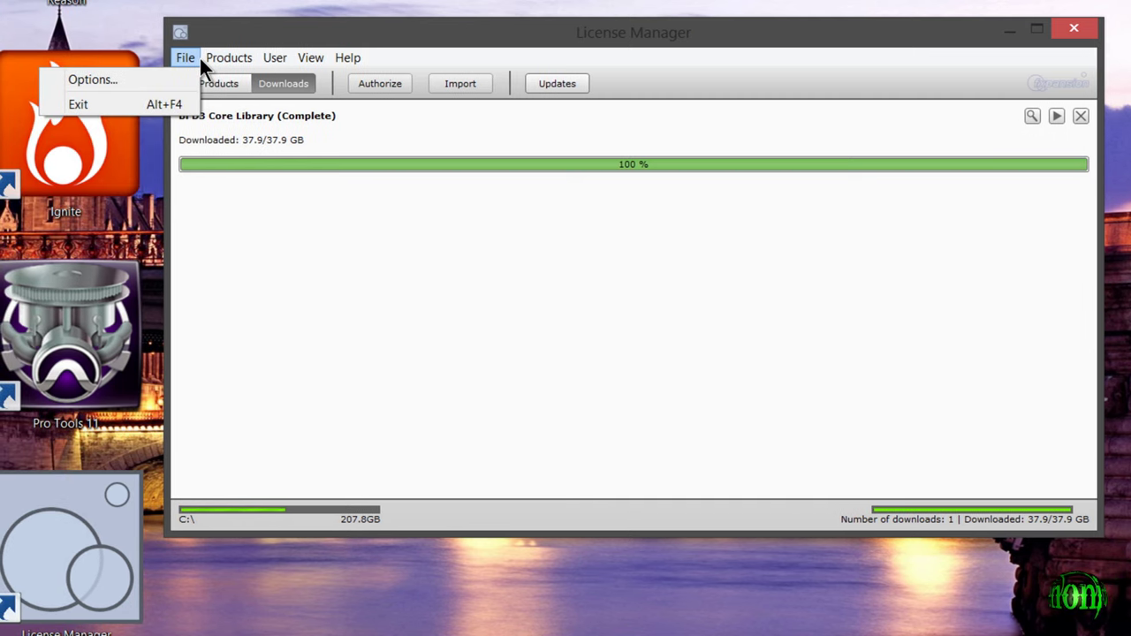
left_click(143, 79)
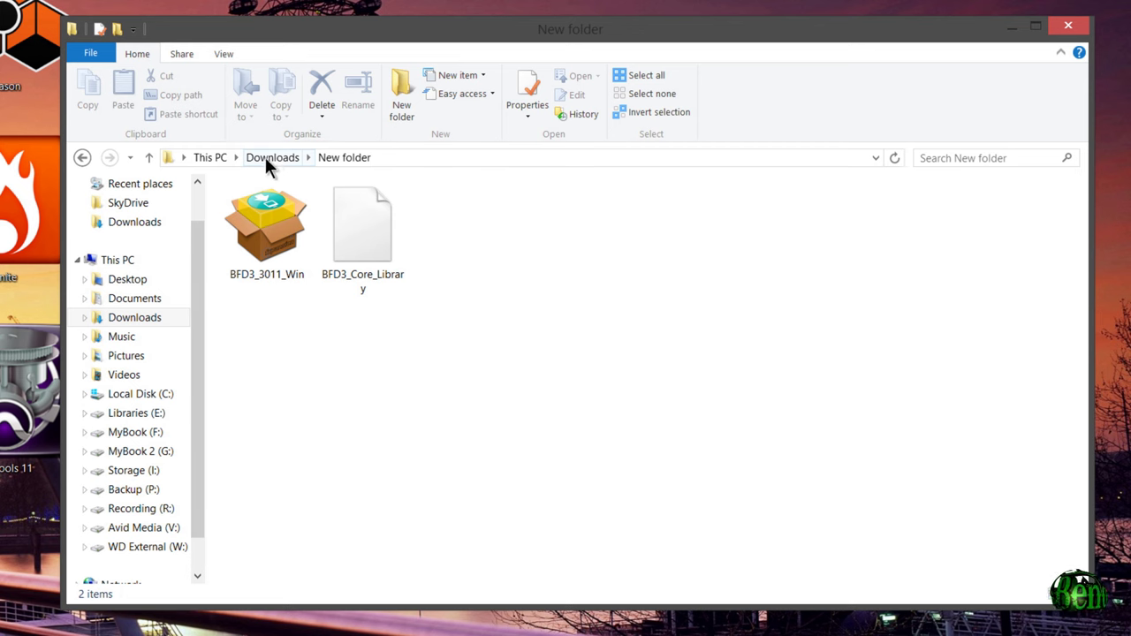
- Locate the Fxpansion folder in Downloads, check it against License Manager's download location, and close the preferences
left_click(268, 159)
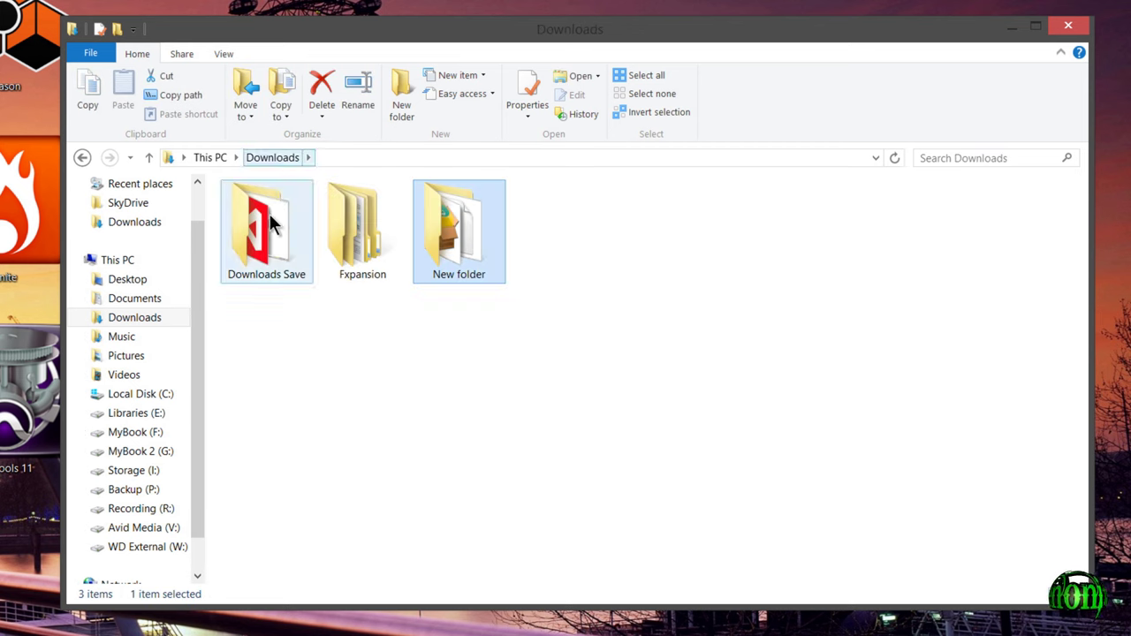
left_click(357, 246)
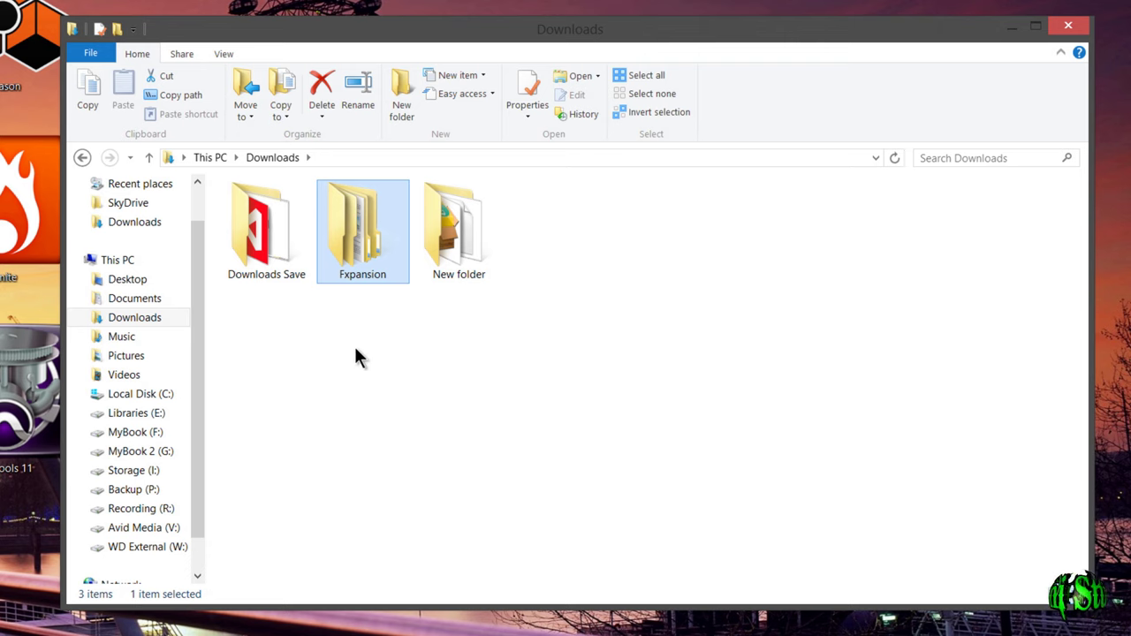
double_click(369, 252)
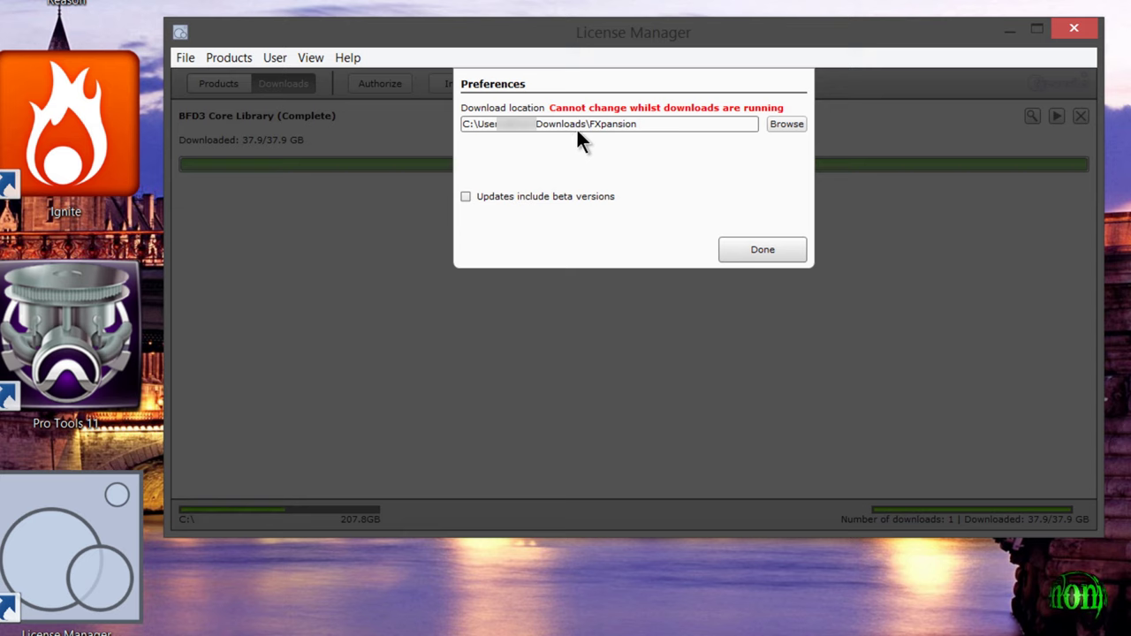
left_click(762, 250)
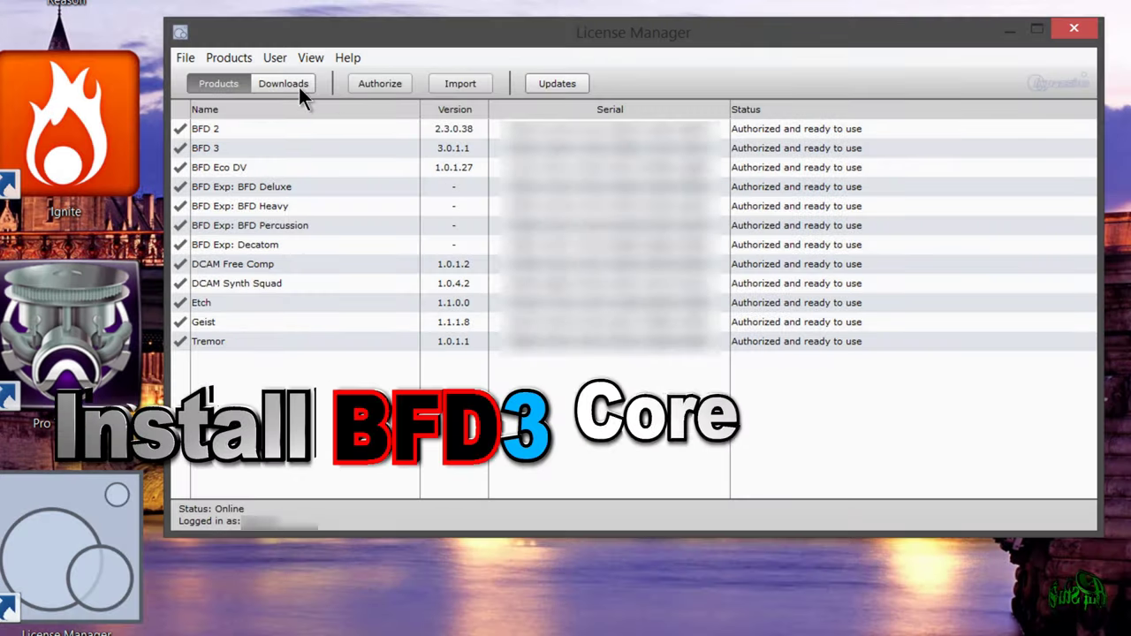
- Launch the BFD3 Core Library installer from the completed download and agree to its license conditions
left_click(299, 86)
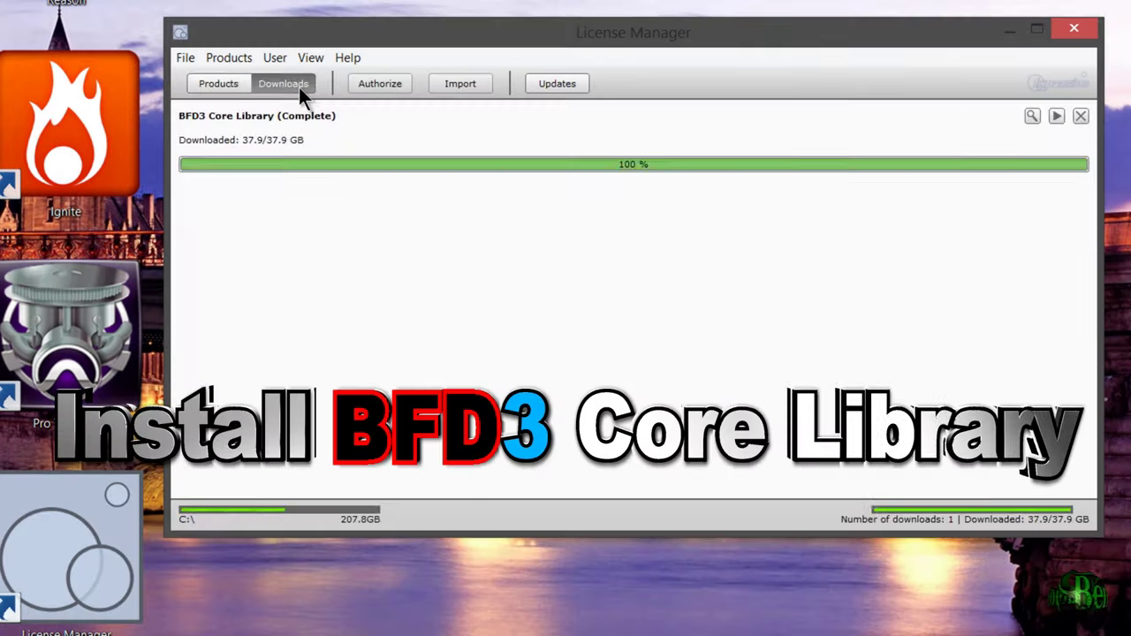
left_click(1056, 117)
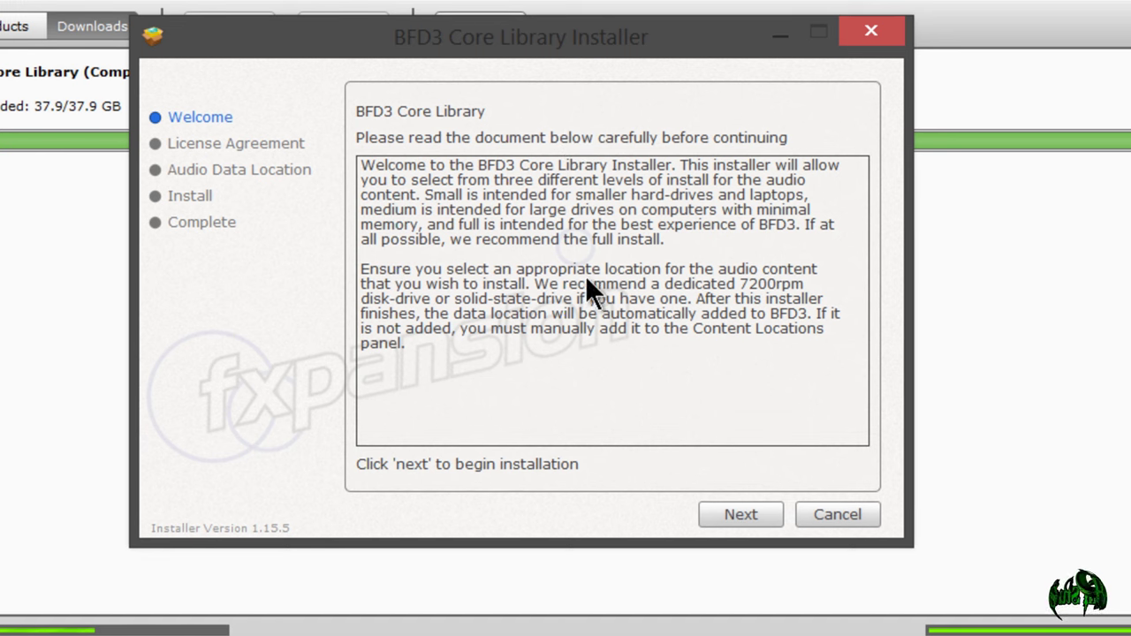
left_click(753, 525)
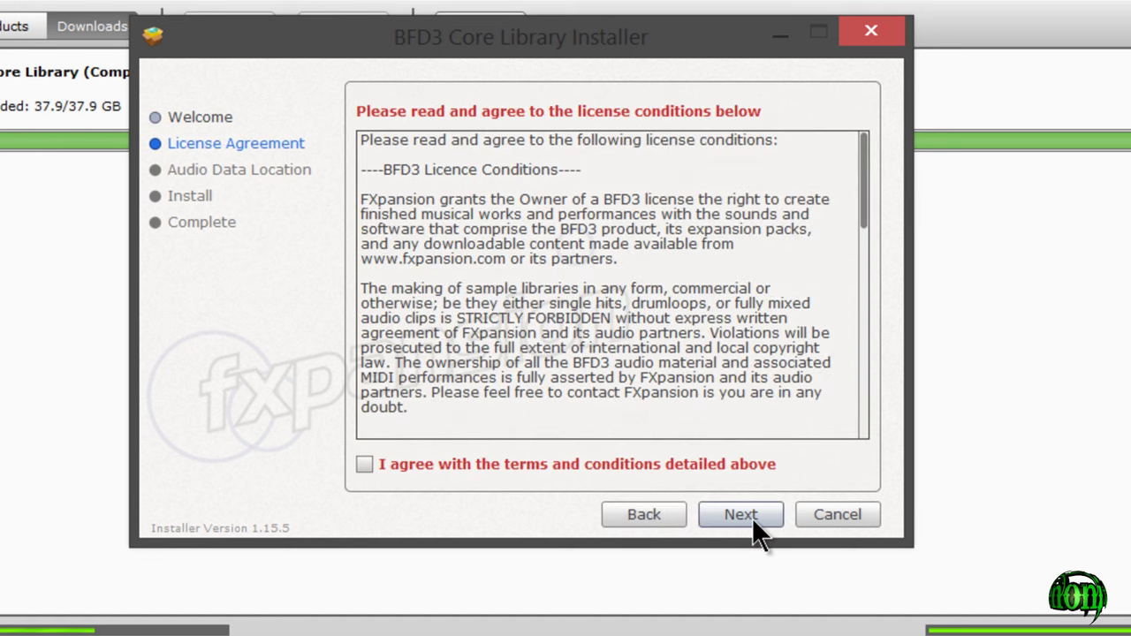
left_click(752, 518)
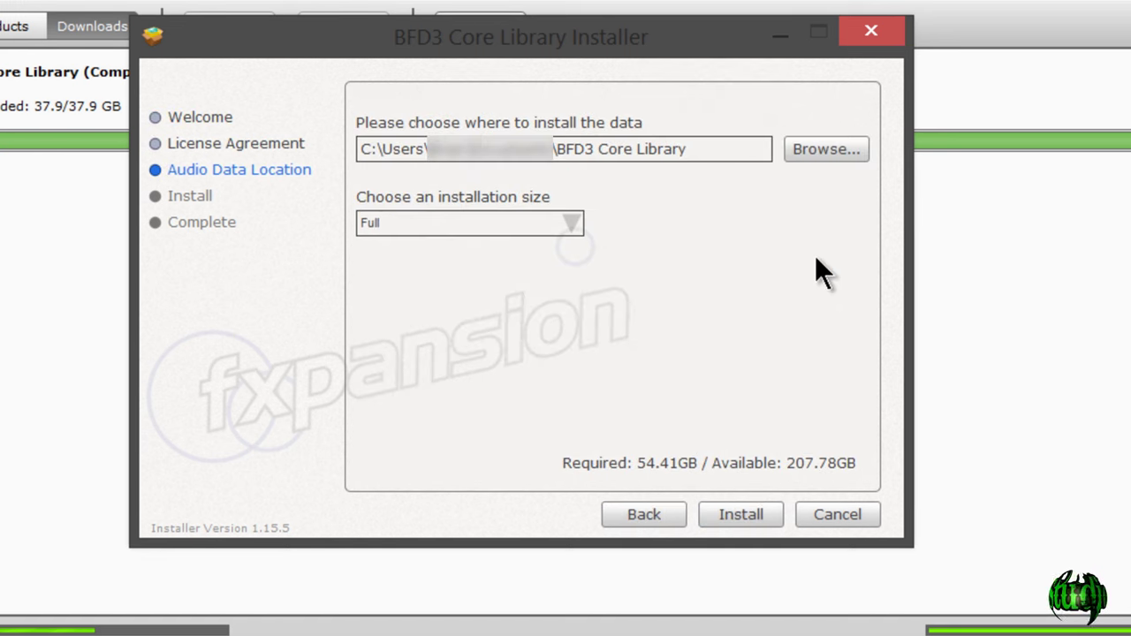
- Install the Full-size core library to E:\FXpansion\BFD Drum Library\BFD3 Core Library
left_click(572, 228)
left_click(652, 219)
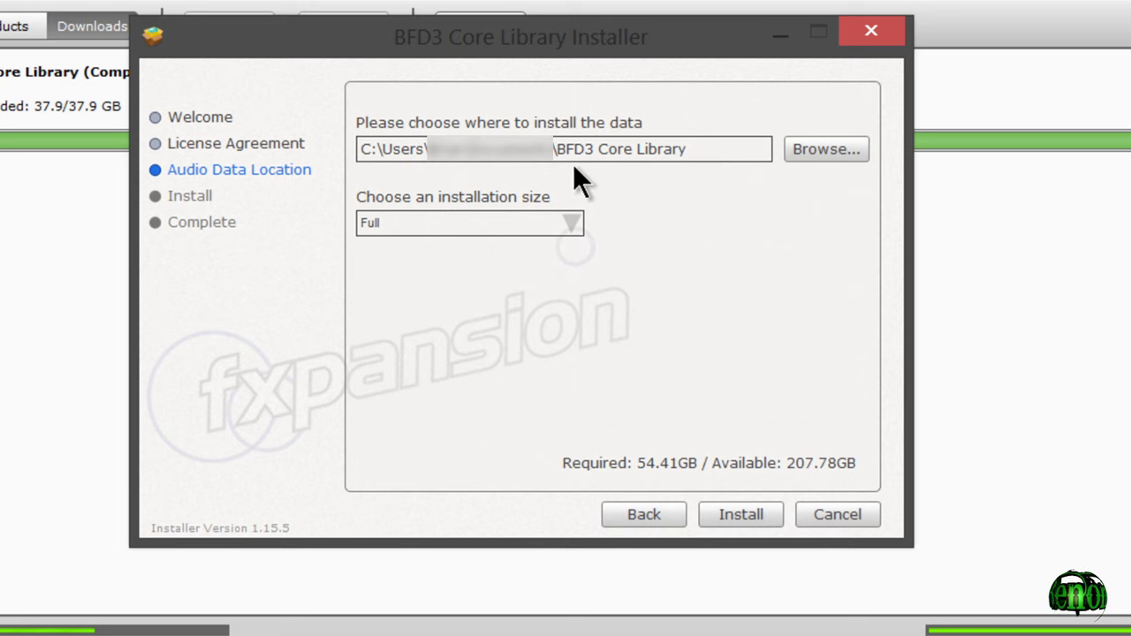
left_click(834, 154)
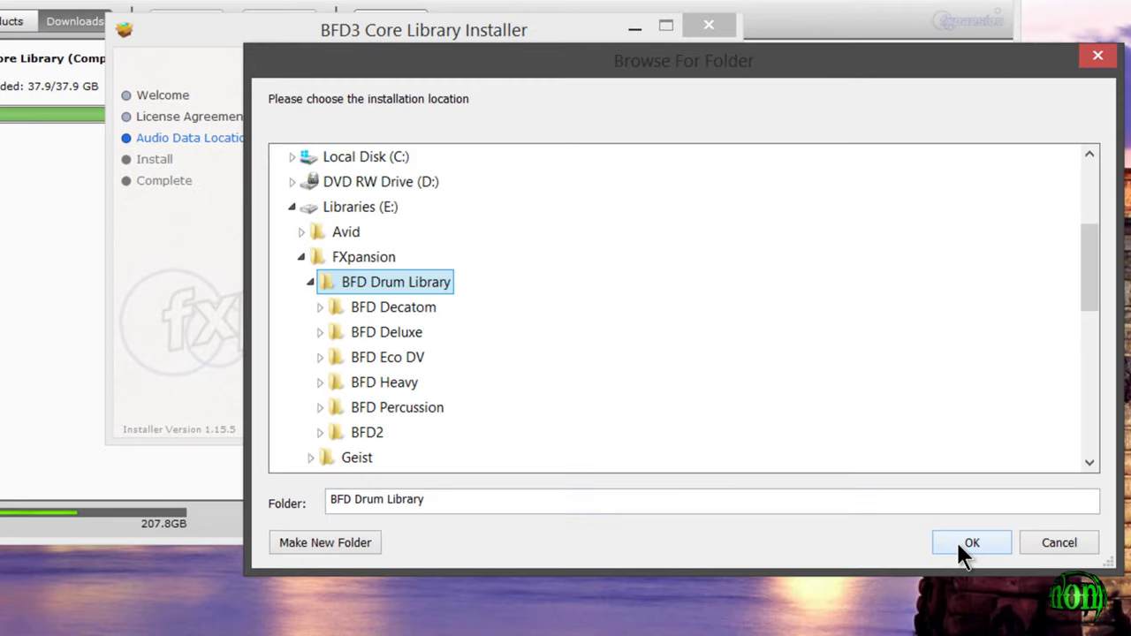
left_click(958, 543)
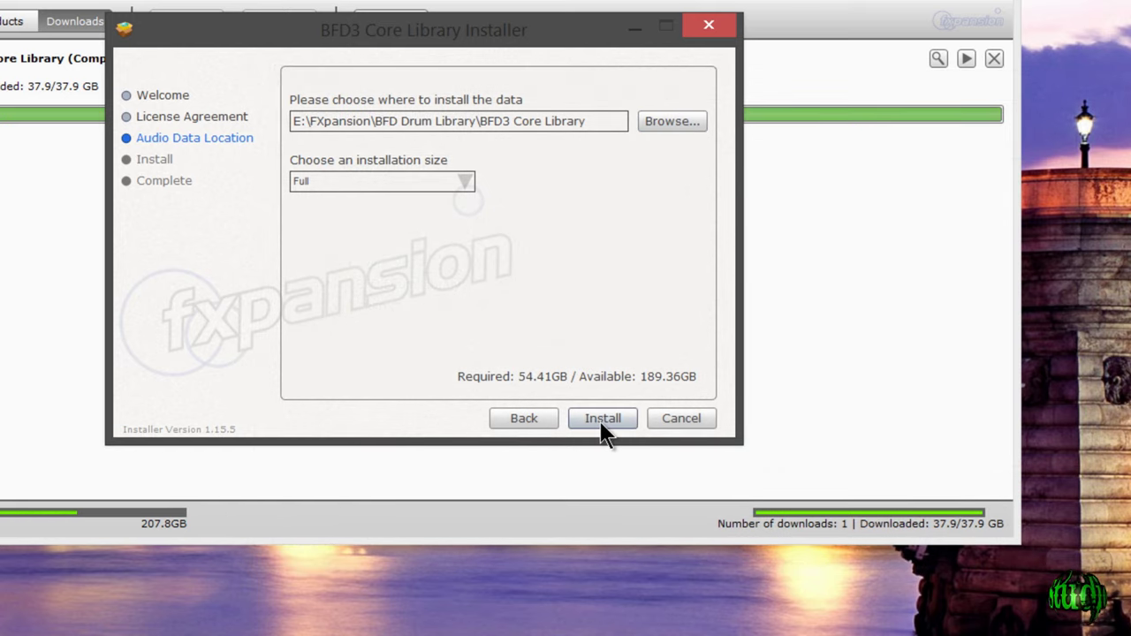
left_click(607, 419)
left_click(470, 331)
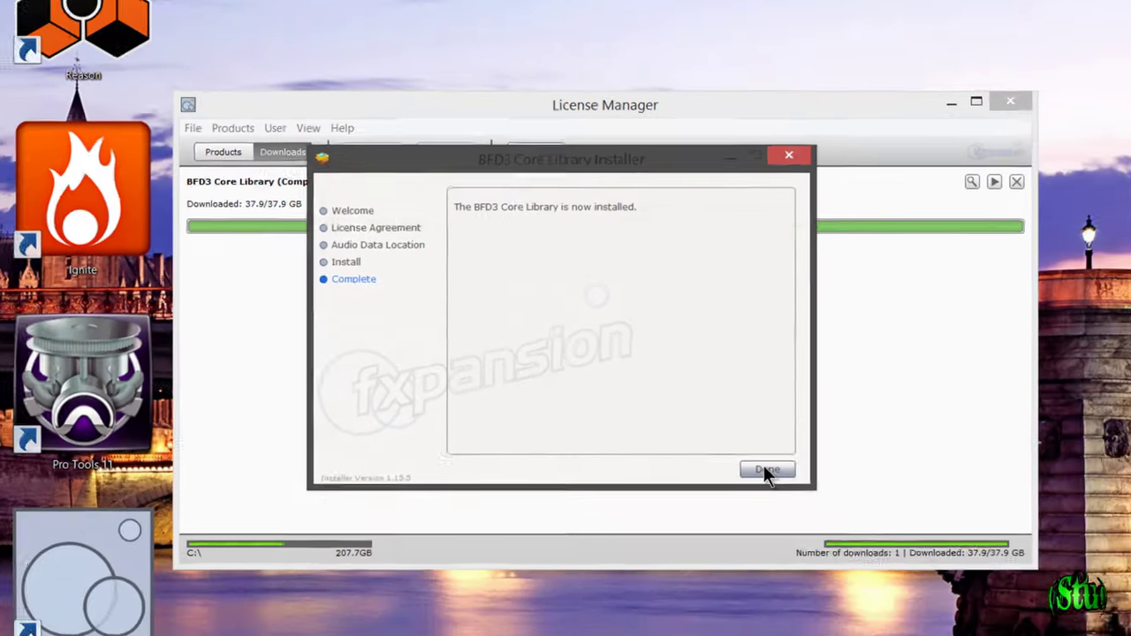
- Launch BFD3 (64-bit) from the FXpansion group on the Start screen
left_click(901, 576)
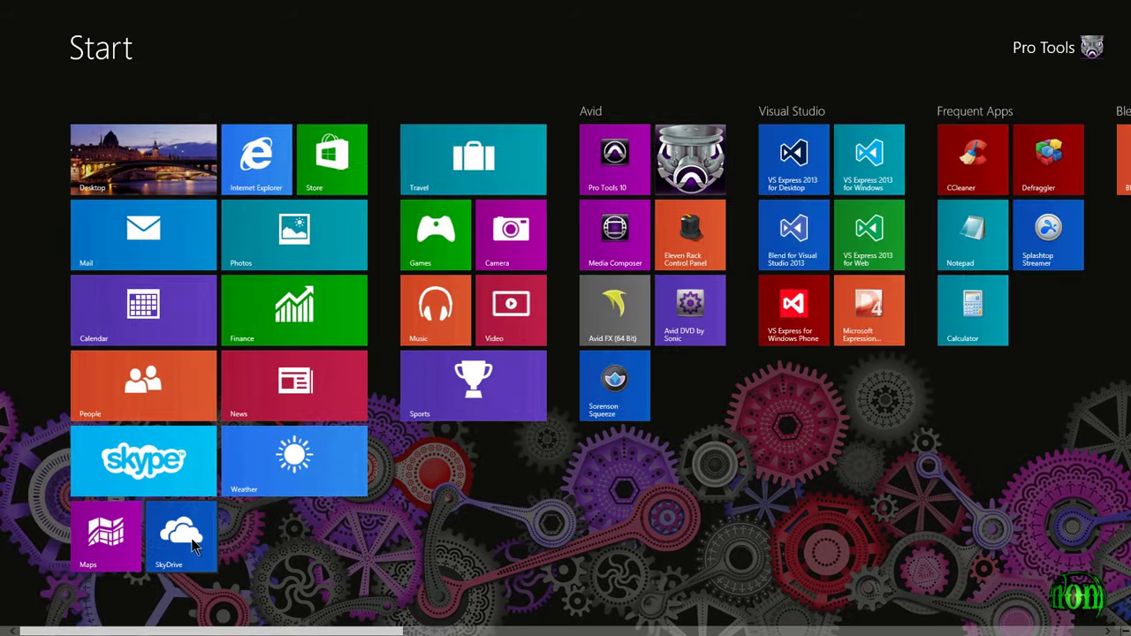
scroll(522, 398, "down", 5)
scroll(521, 398, "down", 5)
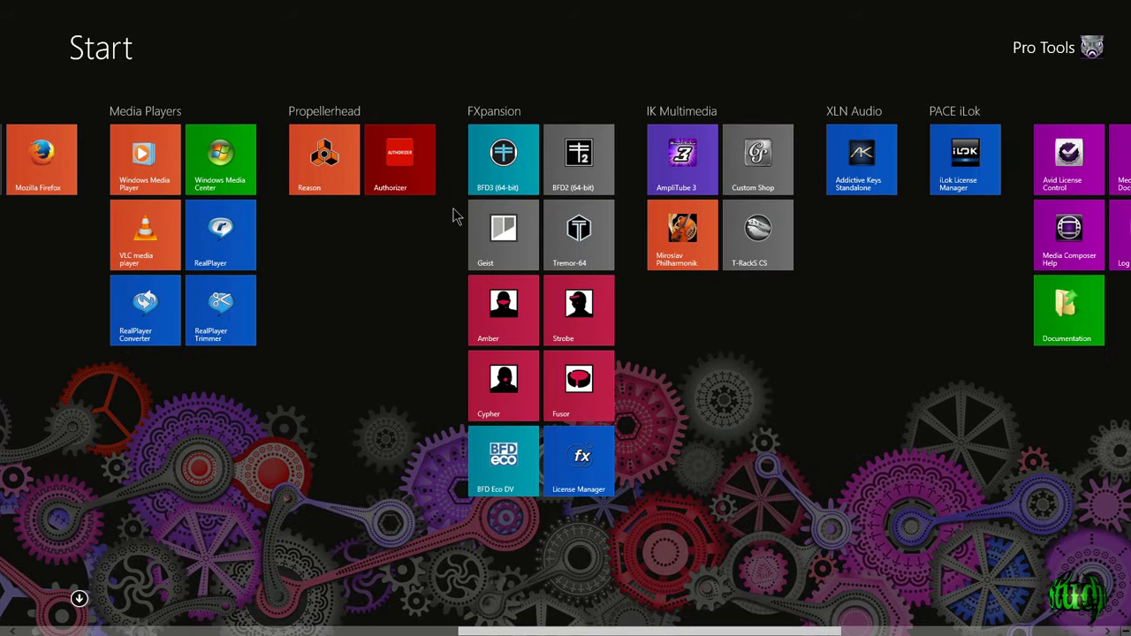
left_click(517, 166)
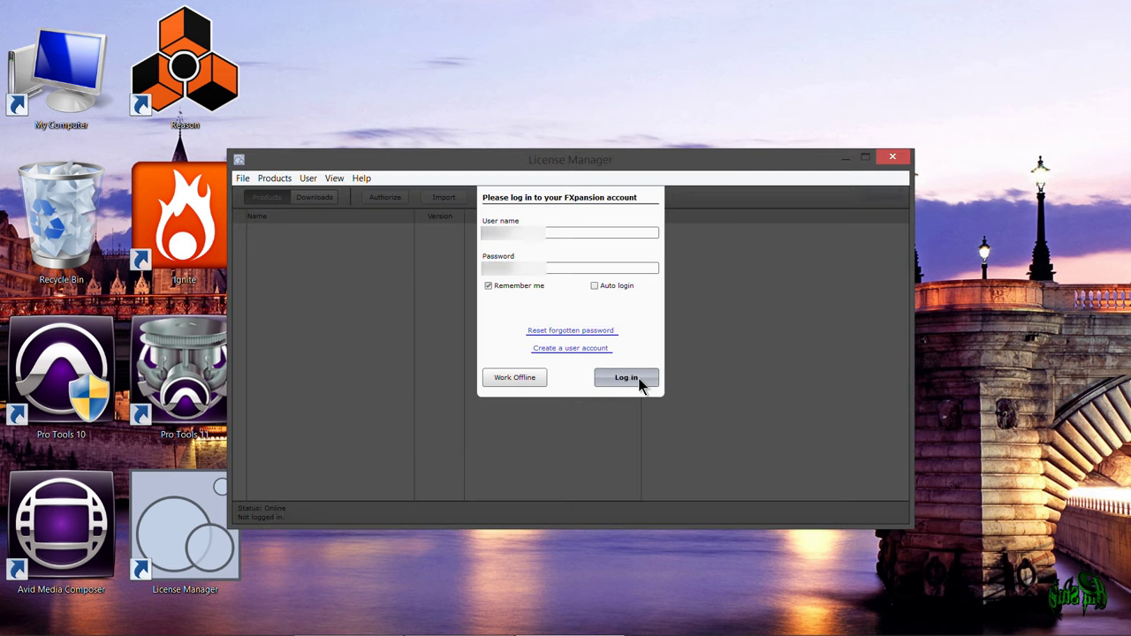
- Log in to the FXpansion account with the remembered credentials and authorize BFD 3
left_click(635, 383)
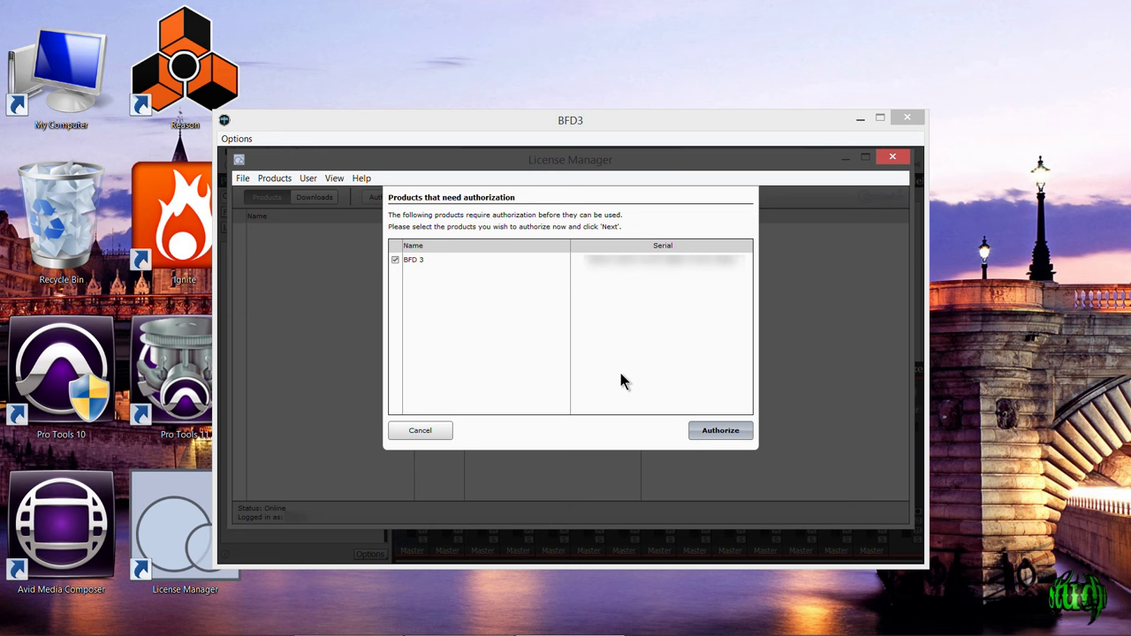
left_click(712, 432)
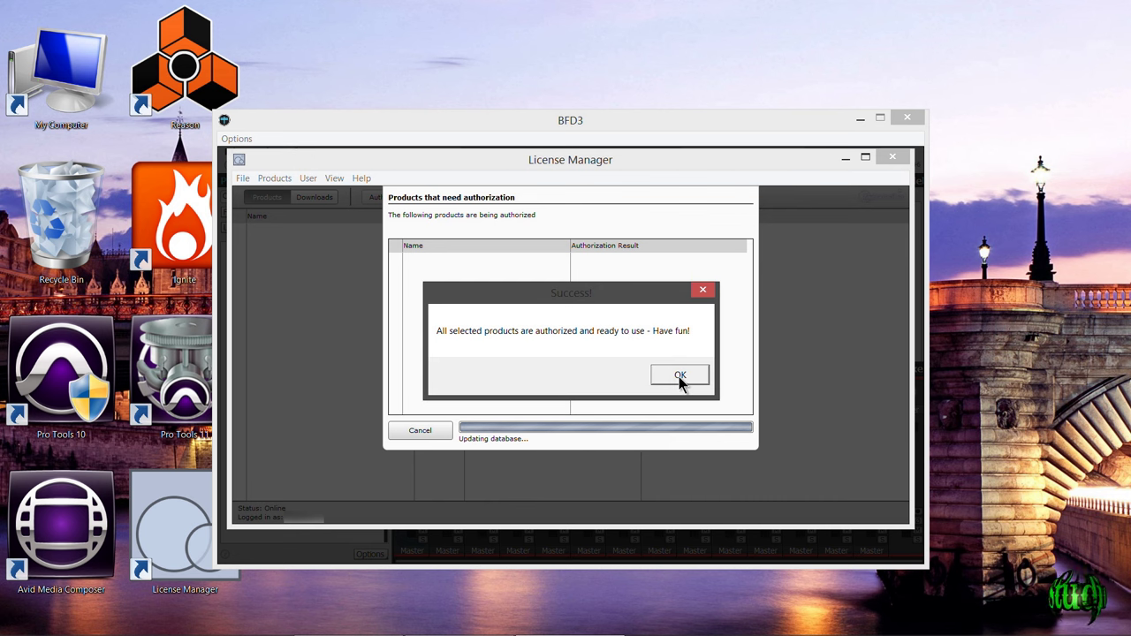
left_click(679, 377)
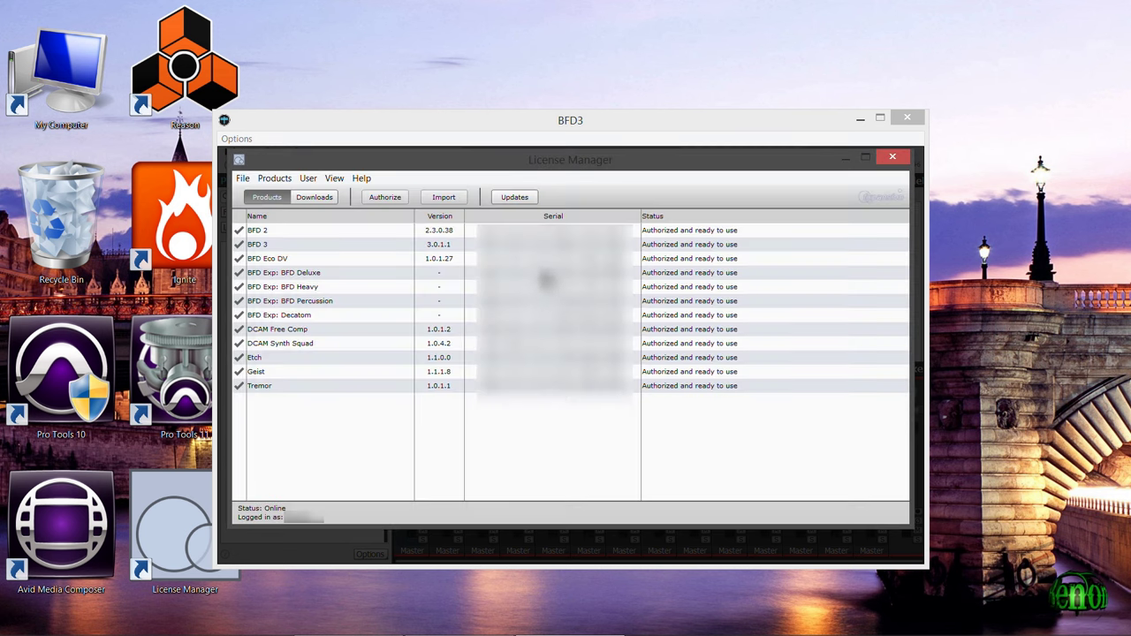
- Close License Manager and let BFD3 scan the newly installed content
left_click(892, 156)
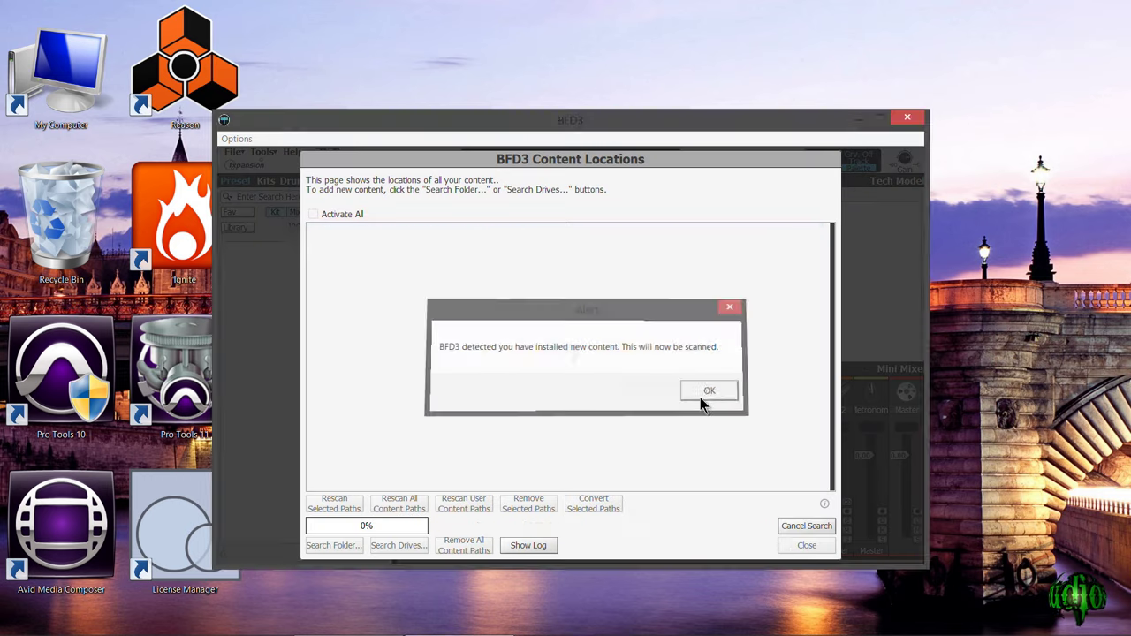
left_click(705, 395)
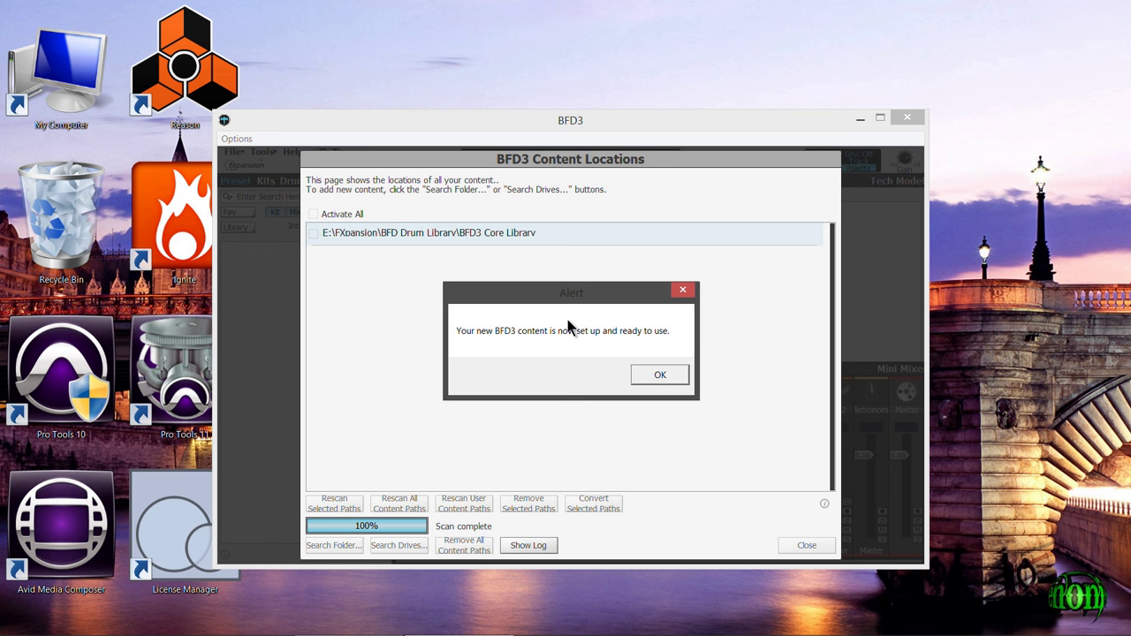
left_click(676, 377)
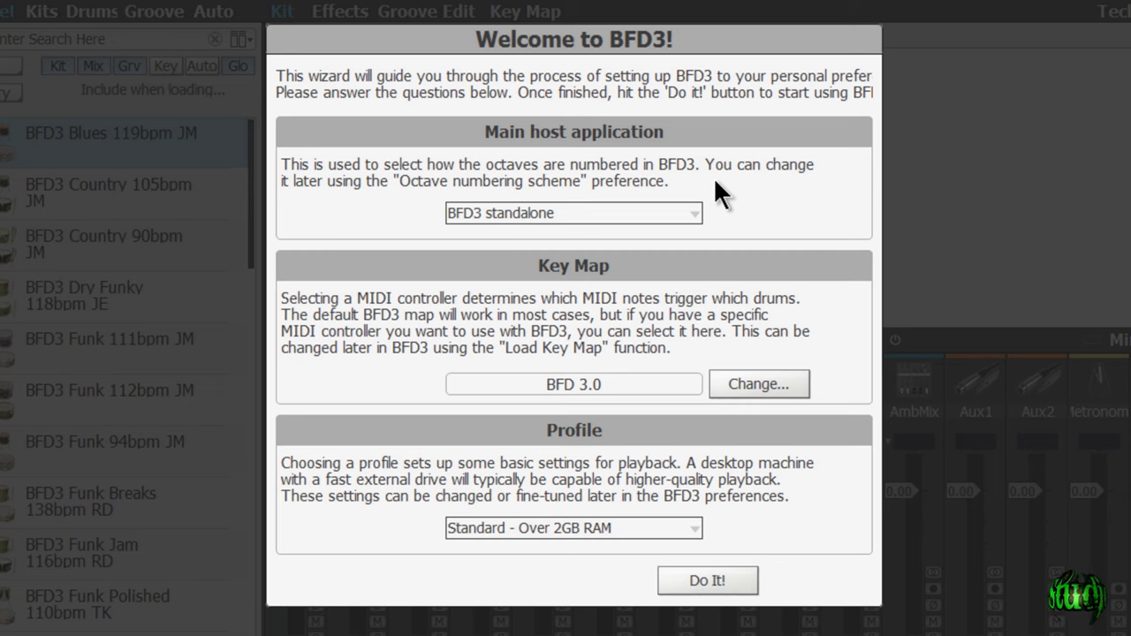
- Complete the welcome wizard with BFD3 standalone as host, the BFD 3.0 key map and the Standard - Over 2GB RAM profile
left_click(695, 214)
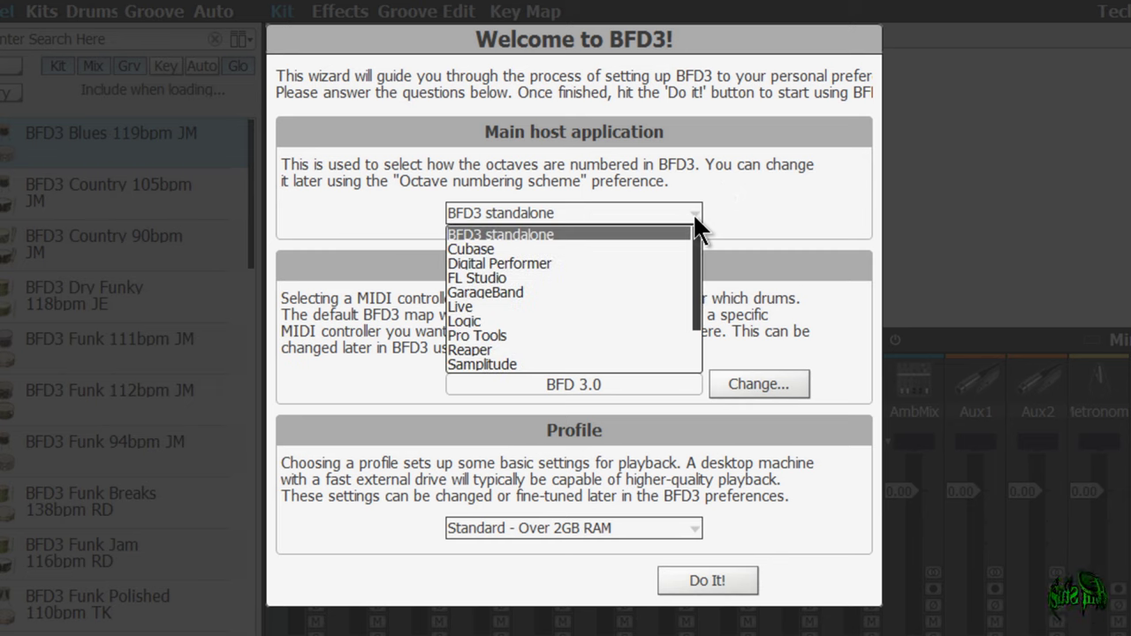
left_click(541, 398)
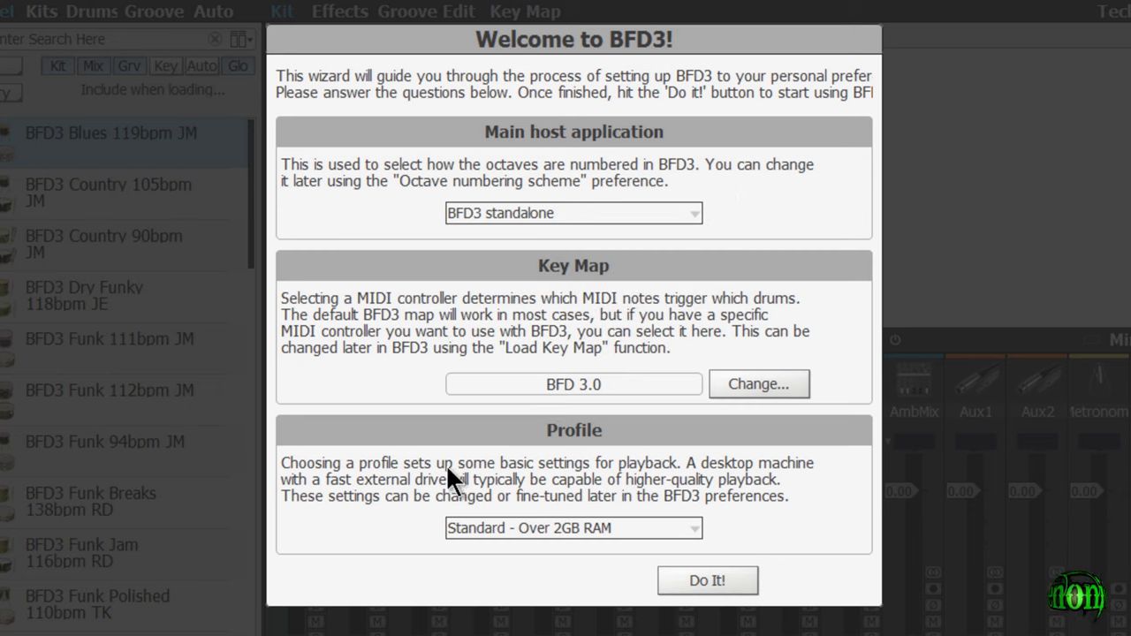
left_click(694, 528)
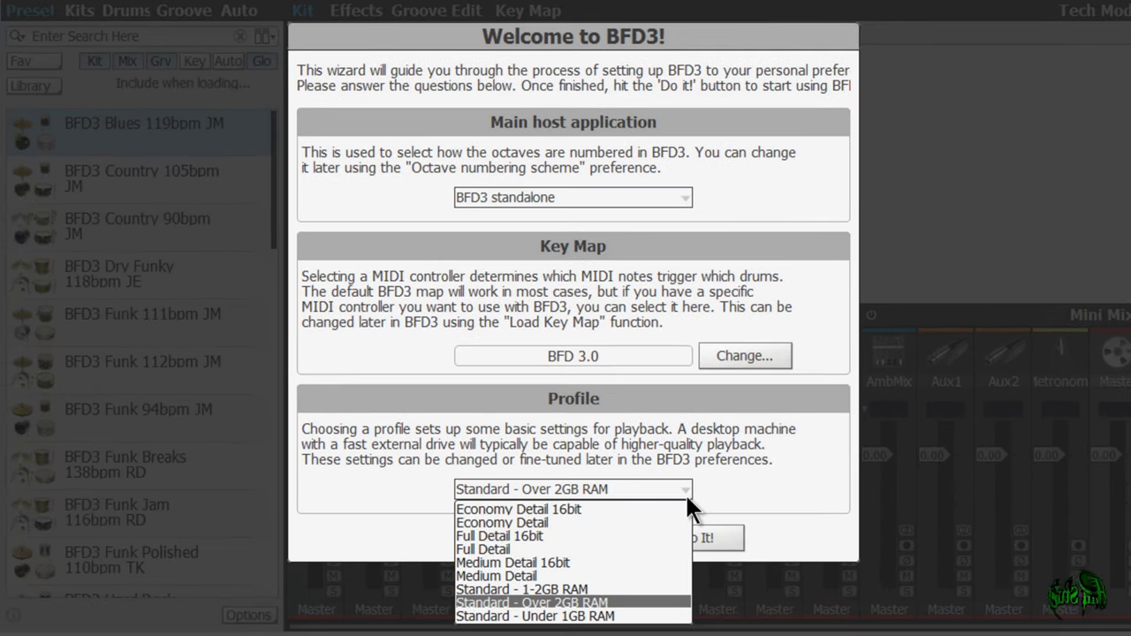
left_click(686, 495)
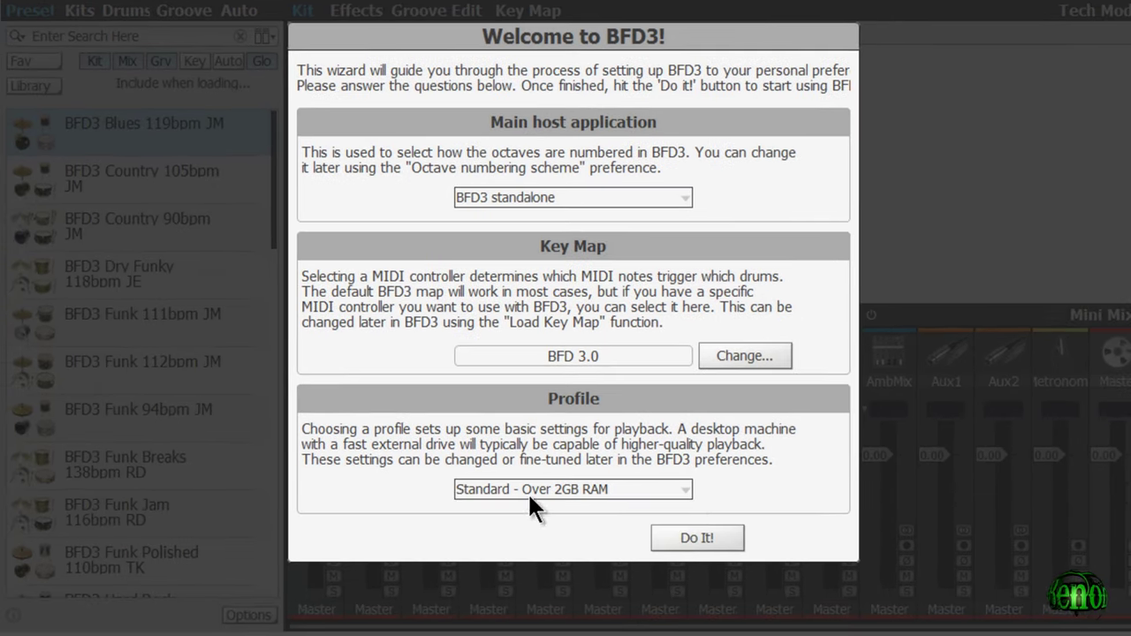
left_click(723, 533)
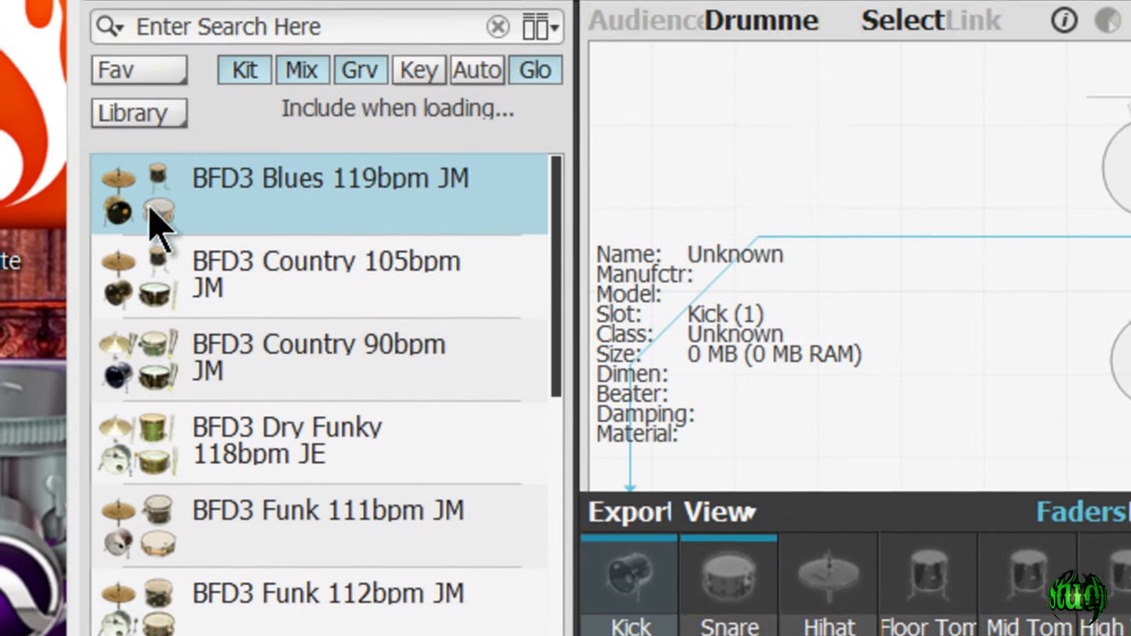
- Load the BFD3 Blues 119bpm JM preset
double_click(147, 206)
left_click(630, 452)
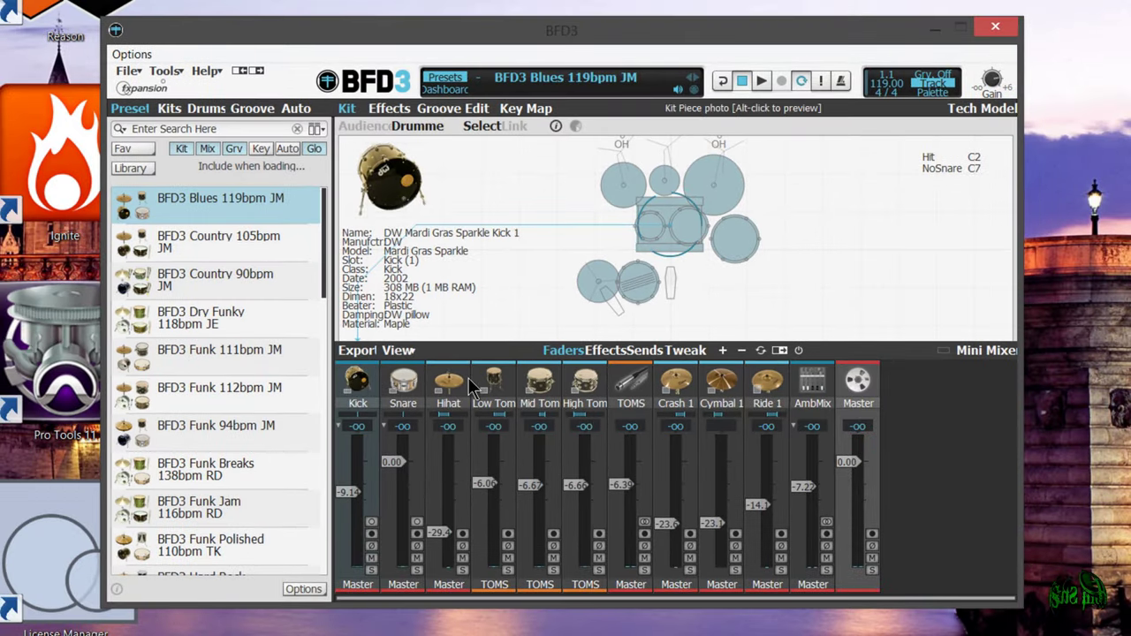
- Audition the kick and snare in the kit view, and play the preset's groove briefly before stopping it
left_click(672, 256)
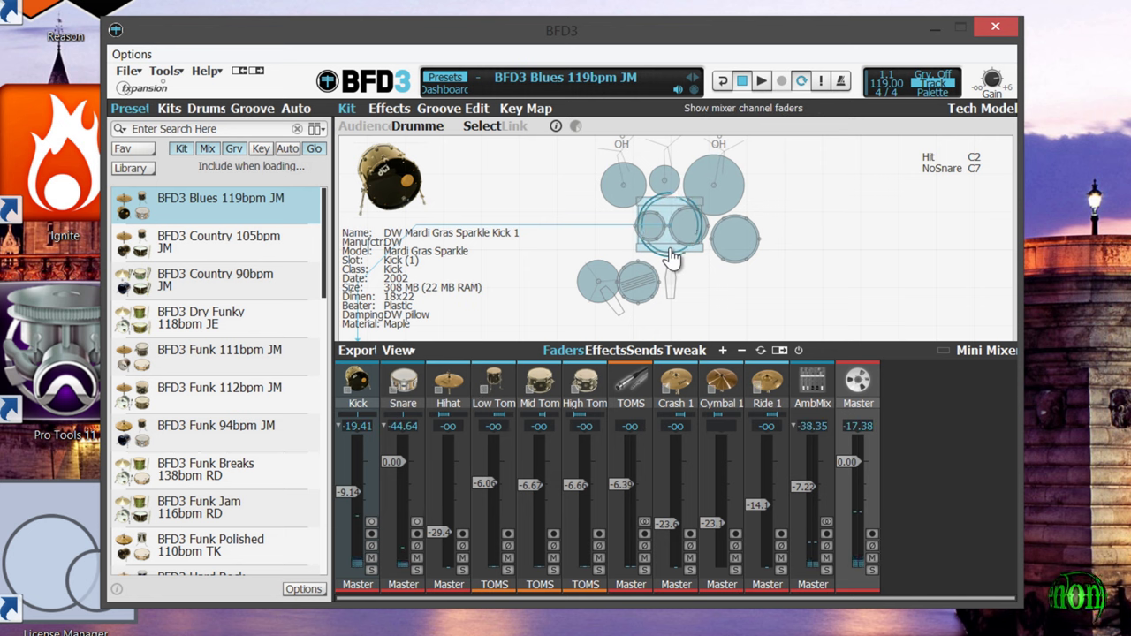
left_click(638, 294)
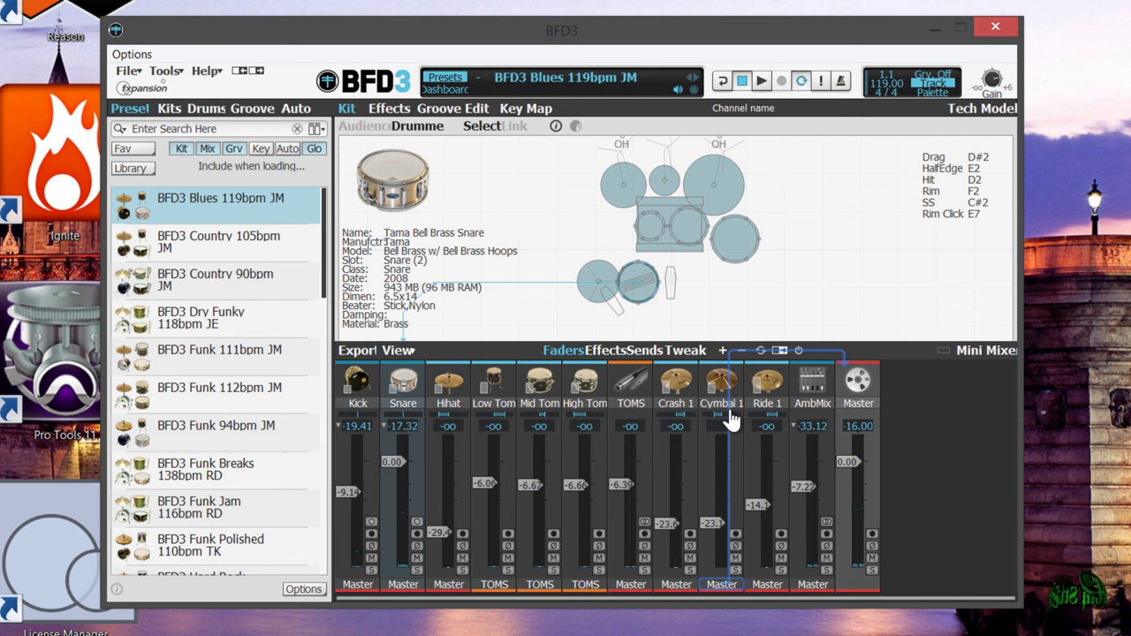
left_click(762, 80)
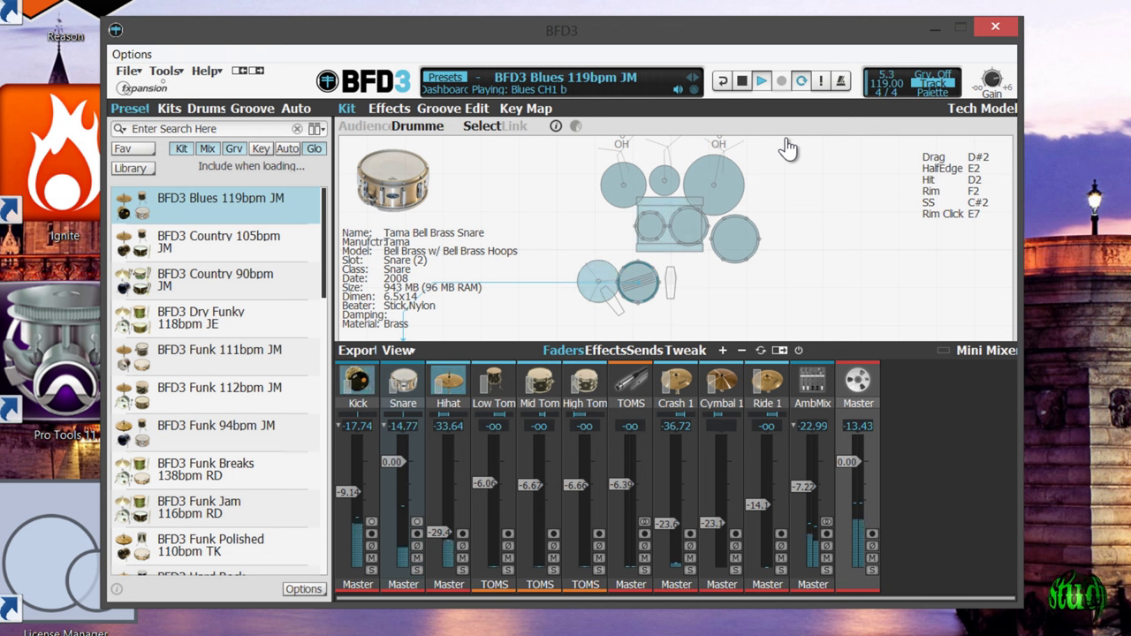
left_click(742, 80)
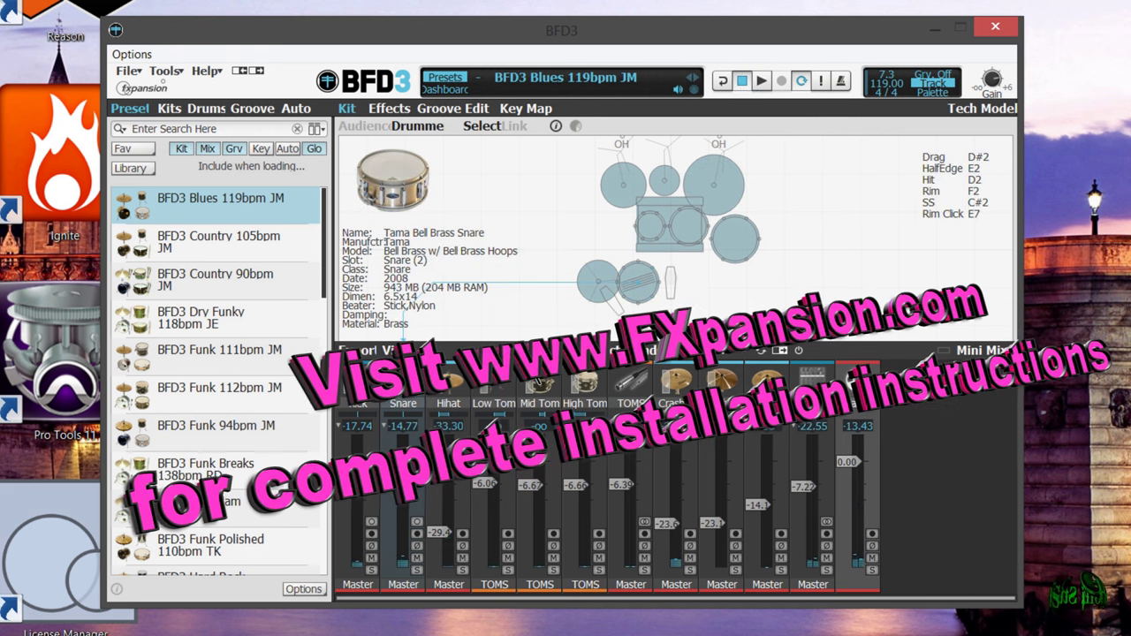